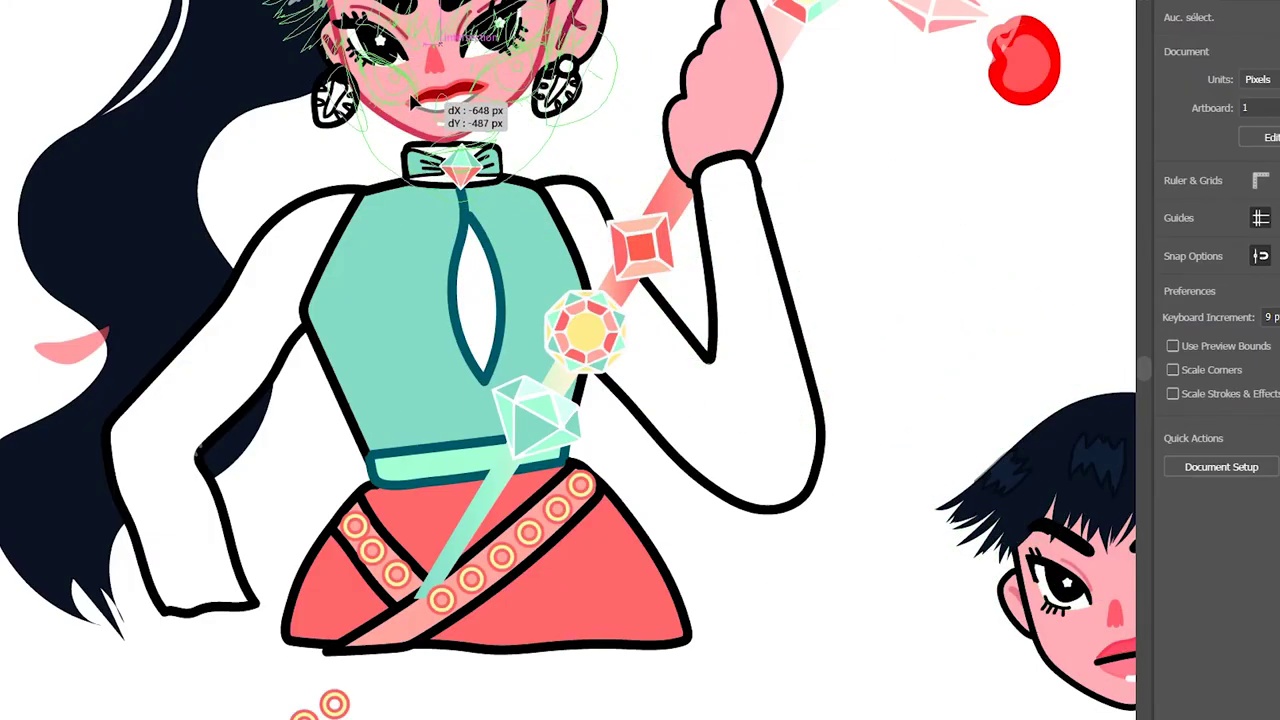
# Place the spare smirking head over the face of the character holding the jewelled staff.
pyautogui.moveTo(457, 92); pyautogui.dragTo(488, 97)
pyautogui.hotkey('ctrl', '0')
pyautogui.click(188, 641)
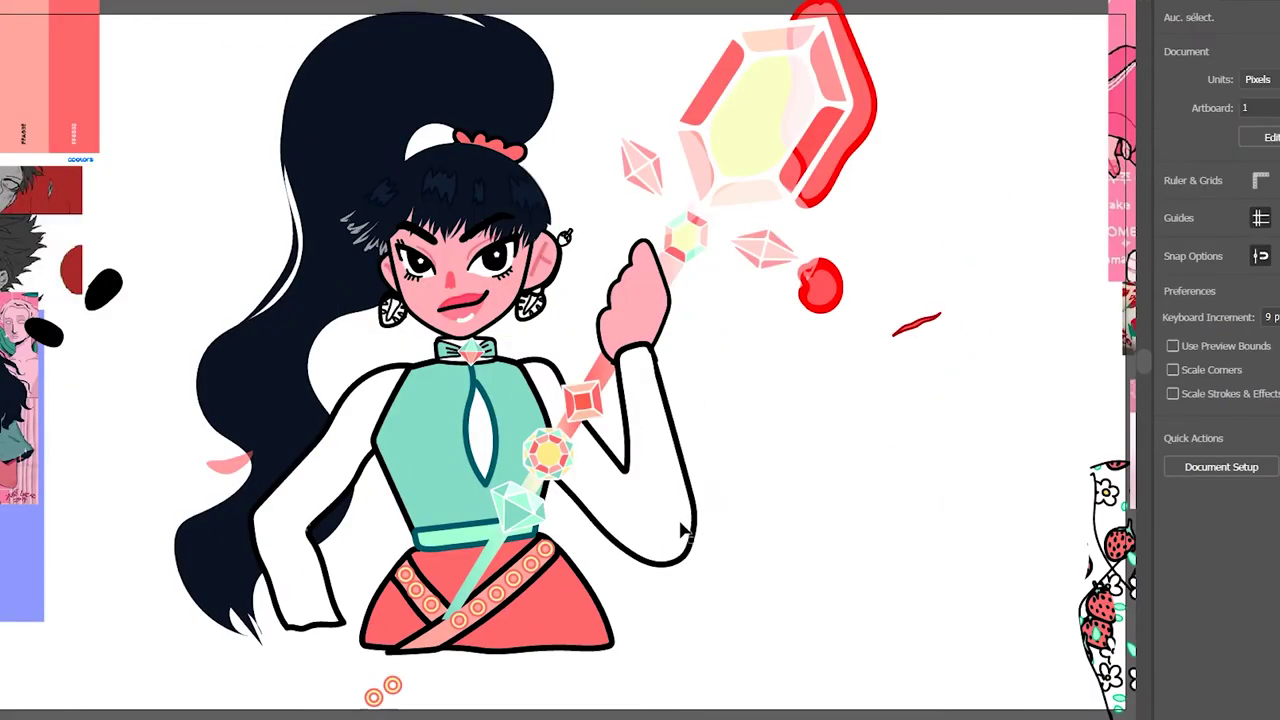
pyautogui.moveTo(502, 320); pyautogui.dragTo(478, 292)
pyautogui.press('Delete')
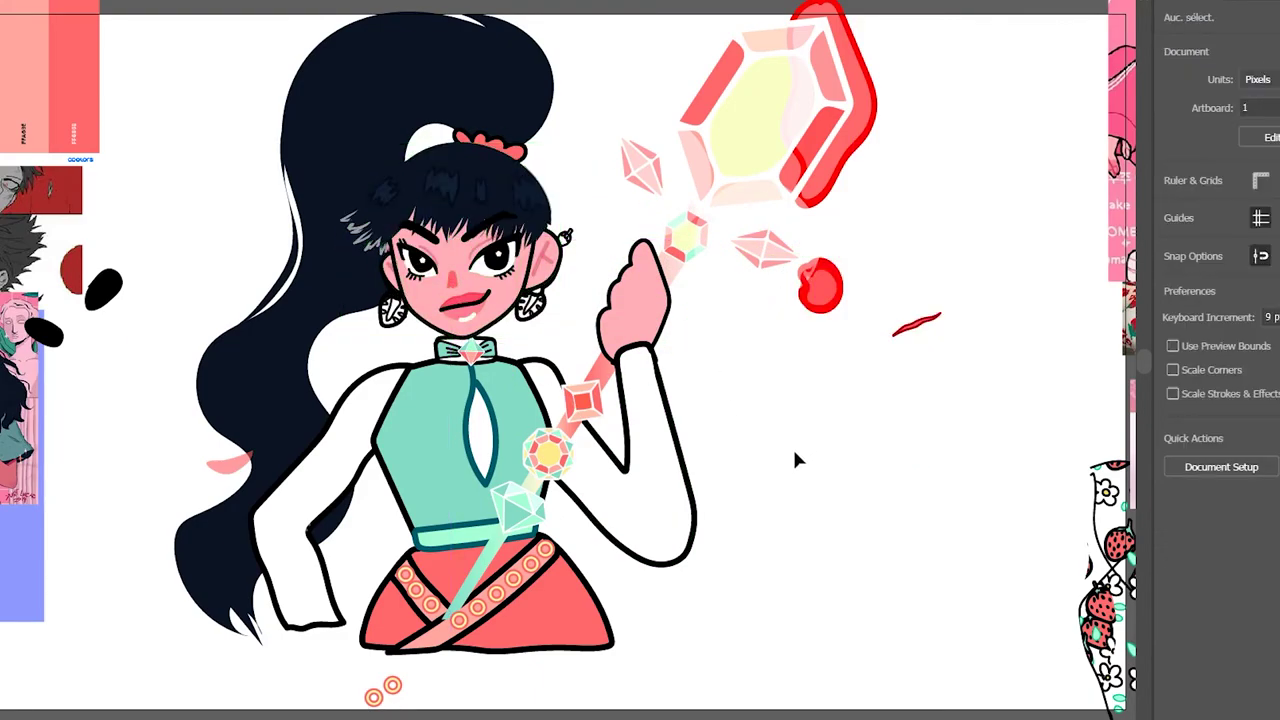
# Move the smirking head back beside the figure and shift the long dark ponytail away from the face.
pyautogui.moveTo(440, 212); pyautogui.dragTo(811, 412)
pyautogui.click(466, 290)
pyautogui.click(84, 1)
pyautogui.click(114, 46)
pyautogui.click(160, 230)
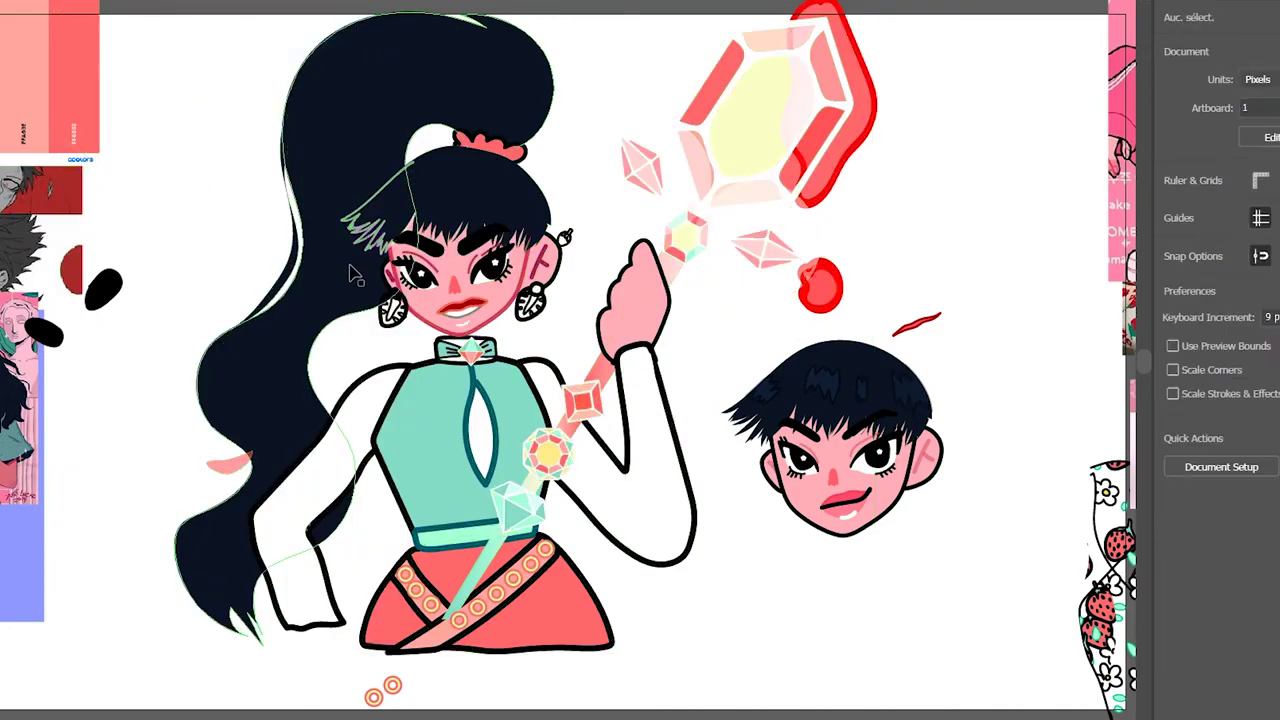
pyautogui.moveTo(352, 273); pyautogui.dragTo(167, 278)
pyautogui.hotkey('ctrl', 'shift', 'a')
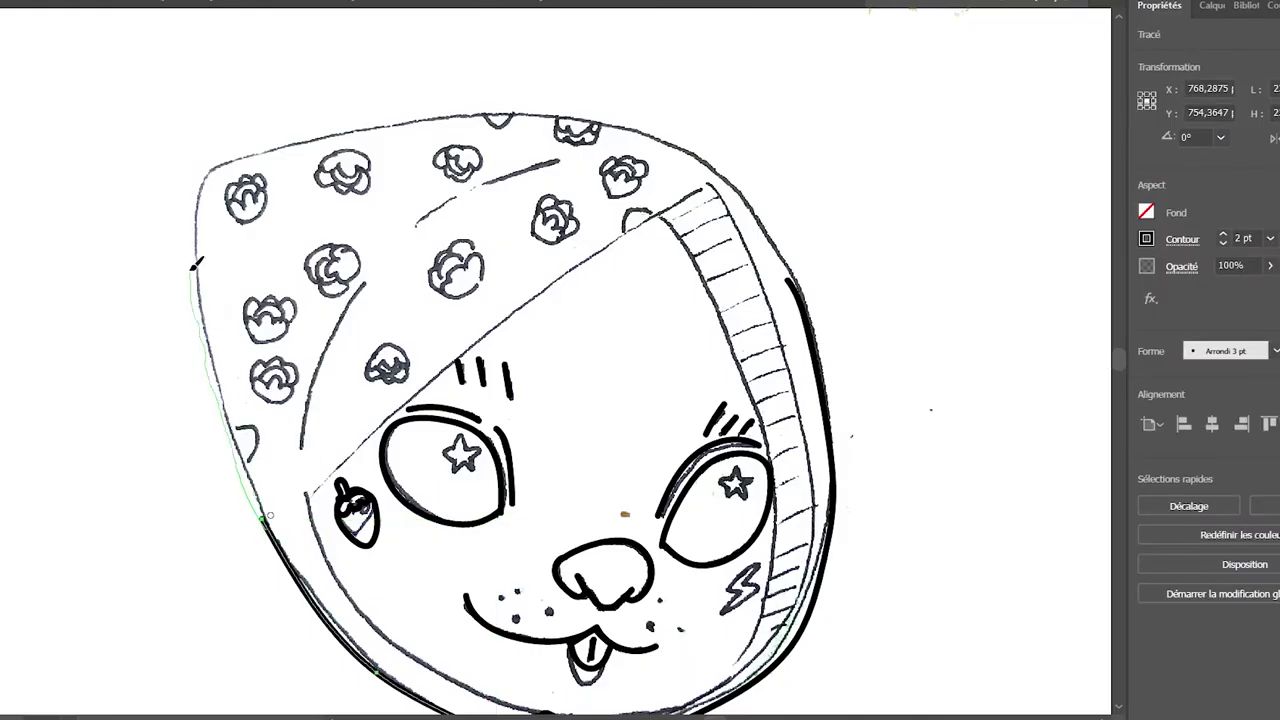
# Complete the thick black outer outline of the hood over the scanned sketch.
pyautogui.press('v')
pyautogui.click(555, 80)
pyautogui.moveTo(783, 255); pyautogui.dragTo(825, 369)
pyautogui.click(814, 342)
pyautogui.keyDown('shift'); pyautogui.click(736, 190); pyautogui.keyUp('shift')
pyautogui.click(1, 212)
pyautogui.press('v')
pyautogui.click(860, 290)
pyautogui.click(808, 315)
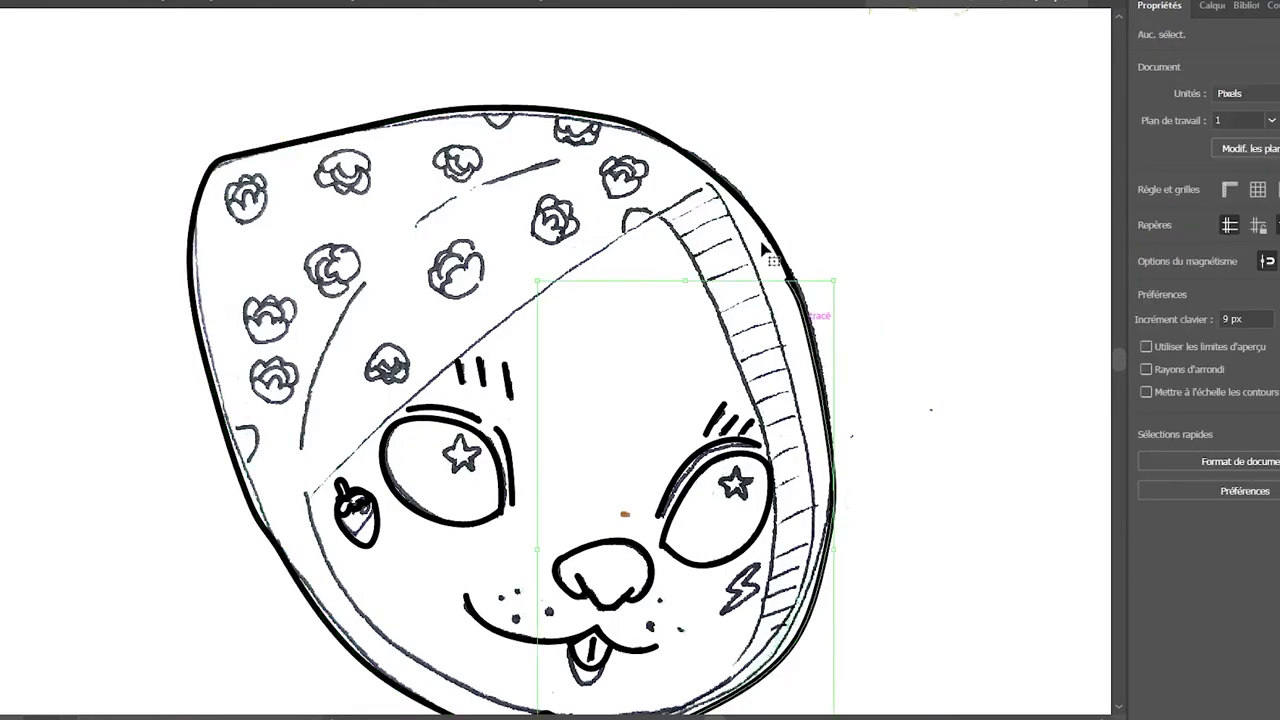
pyautogui.keyDown('shift'); pyautogui.click(763, 240); pyautogui.keyUp('shift')
pyautogui.click(1, 212)
# Ink the bow loops and the round knot beneath the hooded animal's chin.
pyautogui.moveTo(1119, 366); pyautogui.dragTo(1122, 381)
pyautogui.press('v')
pyautogui.click(610, 422)
pyautogui.keyDown('shift'); pyautogui.click(516, 420); pyautogui.keyUp('shift')
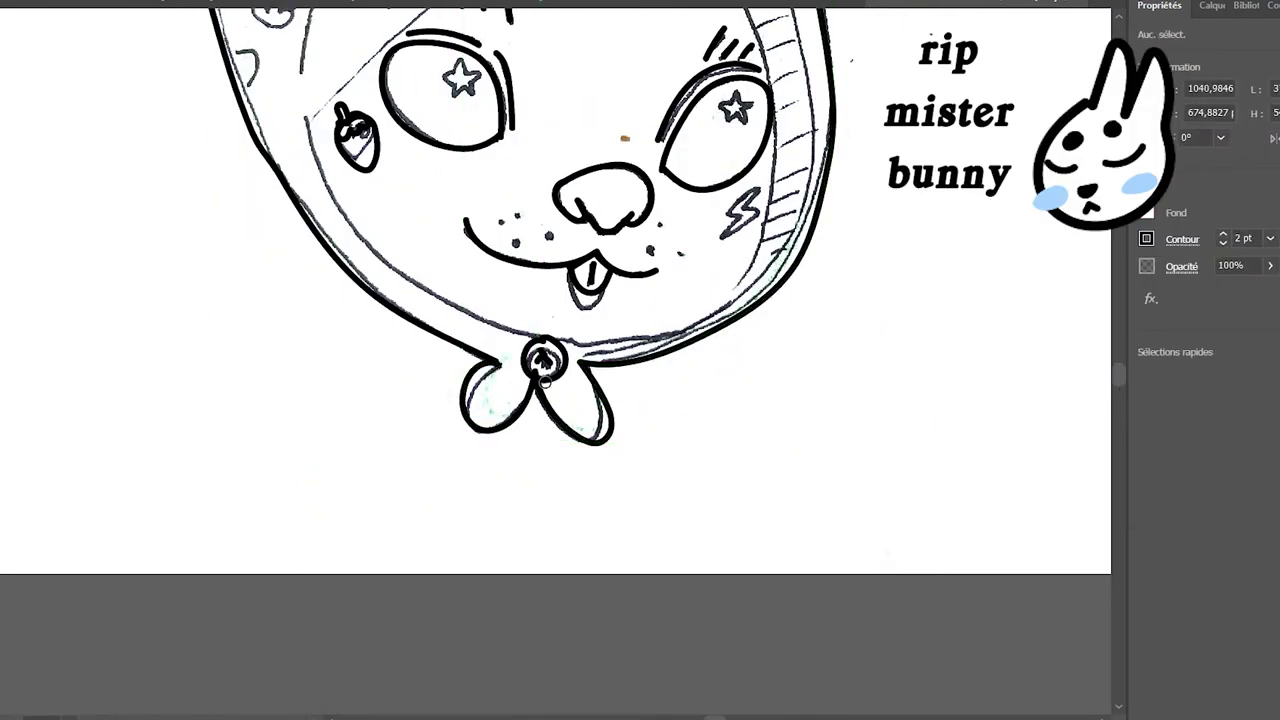
pyautogui.moveTo(529, 384); pyautogui.dragTo(543, 387)
pyautogui.press('v')
pyautogui.click(558, 415)
pyautogui.click(106, 0)
pyautogui.click(474, 58)
pyautogui.click(880, 330)
# Ink the hood's diagonal front edge and redraw the curved inner edge of the ribbed trim.
pyautogui.moveTo(1119, 376); pyautogui.dragTo(1119, 365)
pyautogui.click(1, 212)
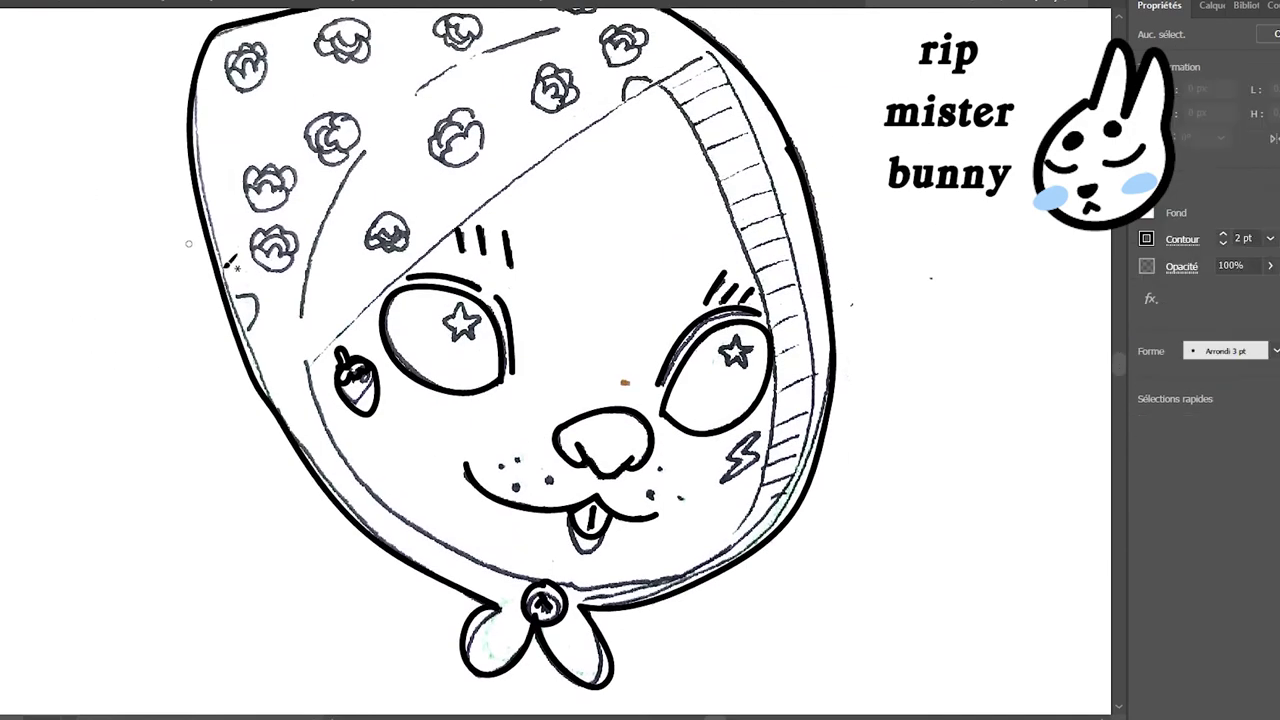
pyautogui.moveTo(306, 366)
pyautogui.mouseDown()
pyautogui.moveTo(574, 120)
pyautogui.moveTo(398, 290)
pyautogui.moveTo(711, 56)
pyautogui.moveTo(747, 226)
pyautogui.mouseUp()
pyautogui.hotkey('ctrl', 'z')
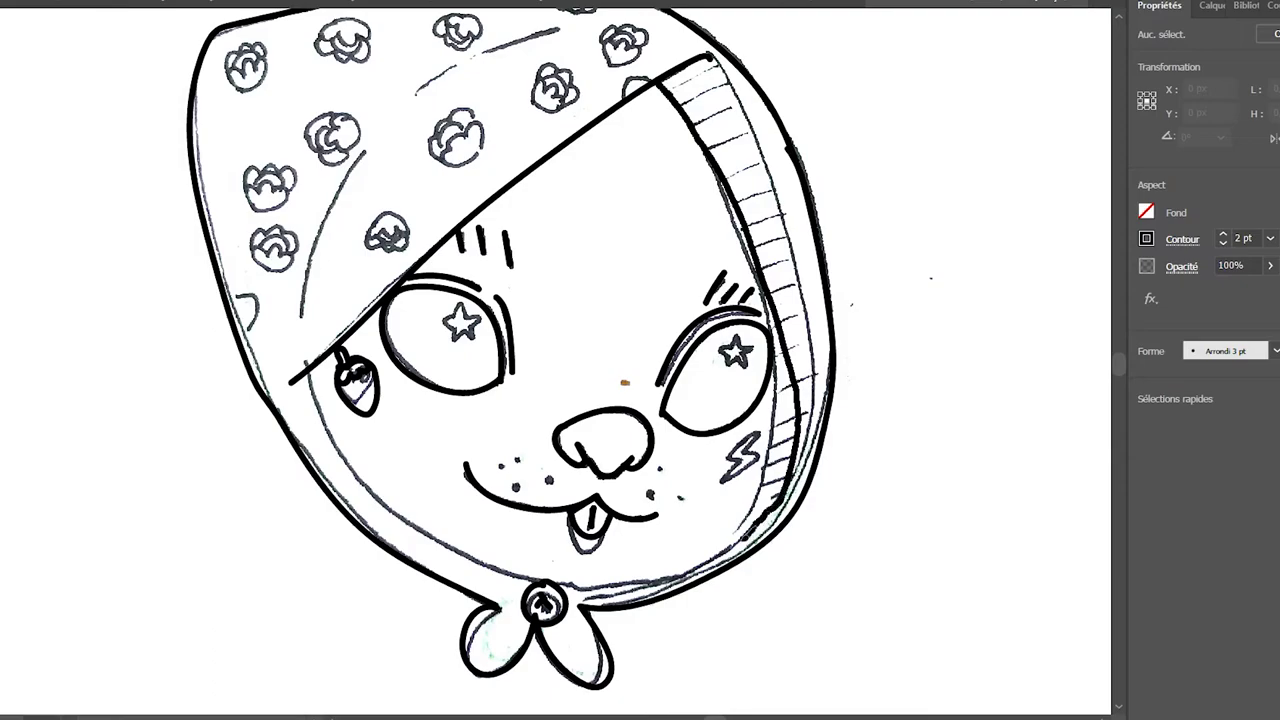
pyautogui.moveTo(438, 526); pyautogui.dragTo(308, 367)
pyautogui.hotkey('ctrl', 'z')
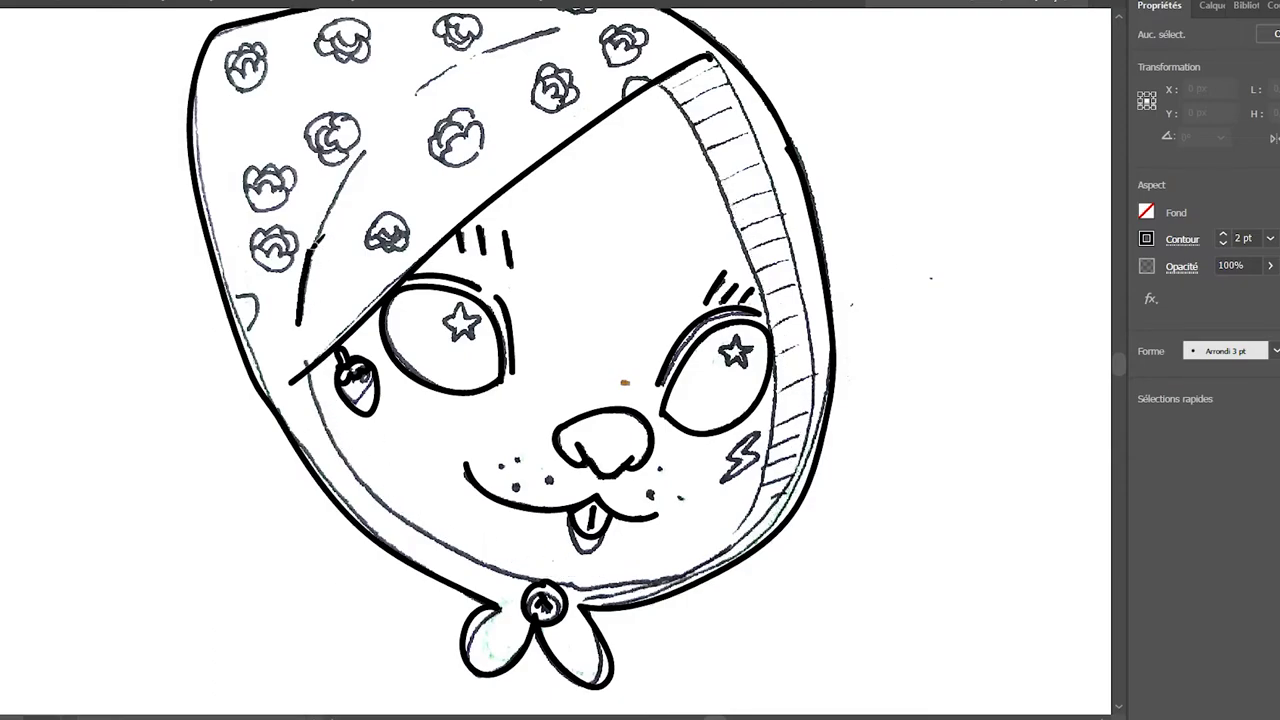
pyautogui.moveTo(759, 140)
pyautogui.mouseDown()
pyautogui.moveTo(708, 553)
pyautogui.moveTo(688, 160)
pyautogui.moveTo(712, 52)
pyautogui.mouseUp()
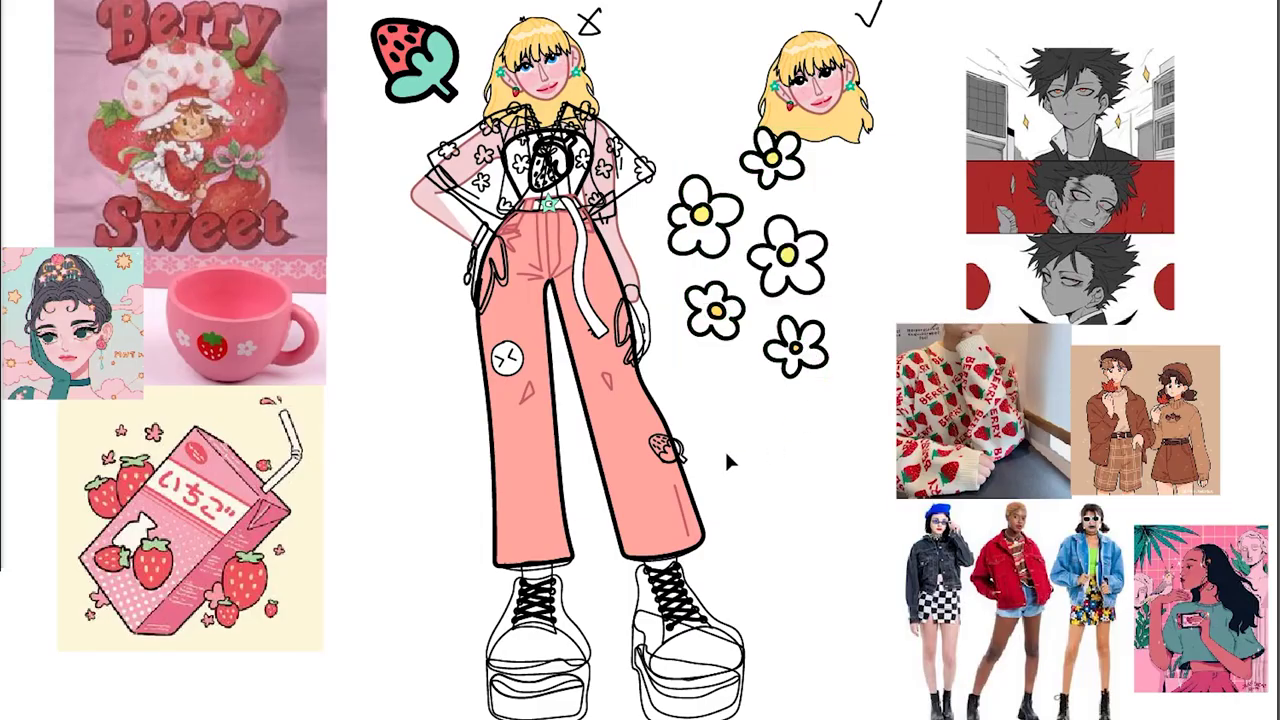
# Scale down the five daisies beside the blonde character's trousers.
pyautogui.click(791, 308)
pyautogui.moveTo(506, 24); pyautogui.dragTo(740, 340)
pyautogui.moveTo(760, 2); pyautogui.dragTo(613, 213)
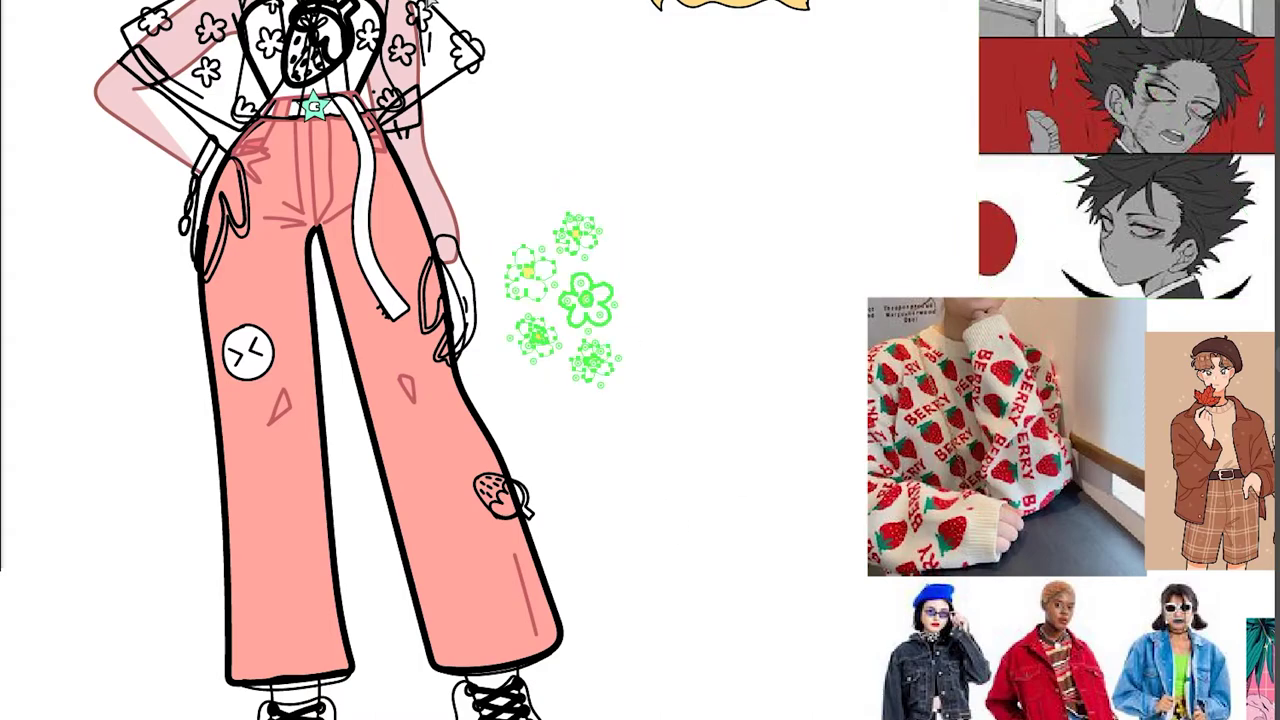
pyautogui.hotkey('ctrl', 'z')
# Expand the appearance of the uppermost small daisy.
pyautogui.click(190, 151)
pyautogui.click(176, 22)
pyautogui.moveTo(503, 191); pyautogui.dragTo(602, 240)
pyautogui.click(138, 0)
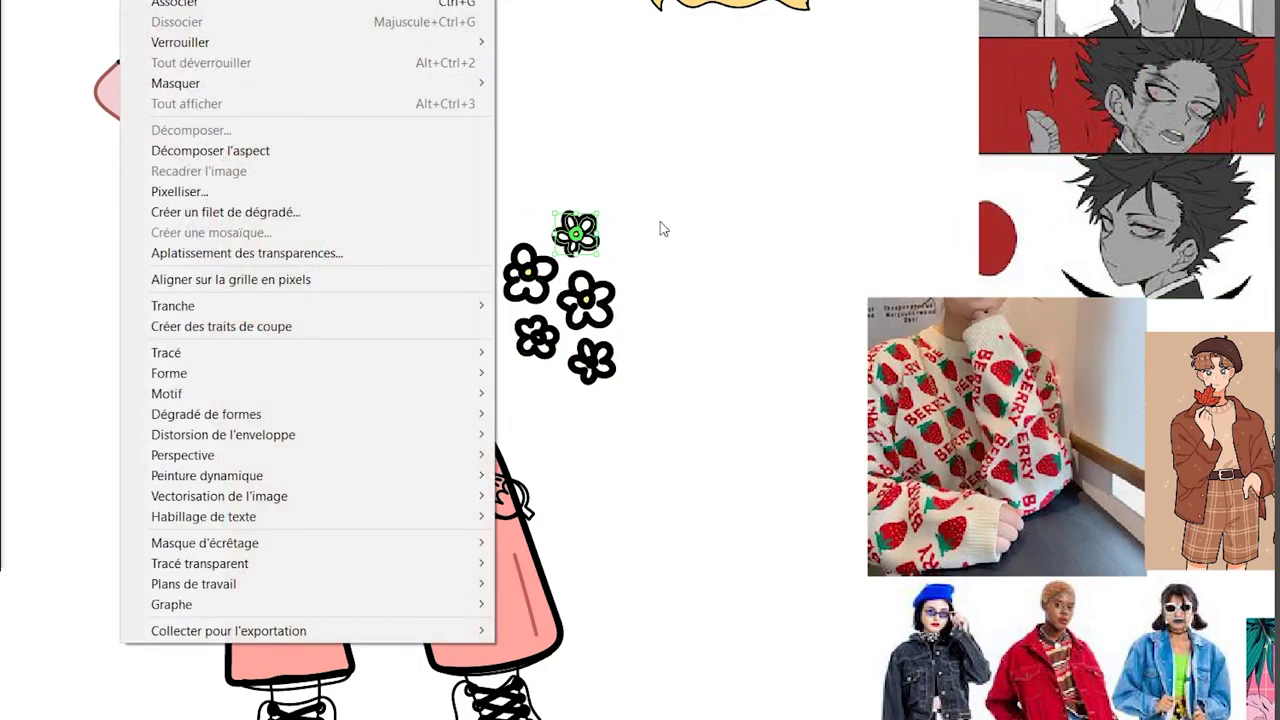
pyautogui.click(205, 150)
# Select the other four daisies and expand their brush outlines.
pyautogui.click(602, 297)
pyautogui.keyDown('shift'); pyautogui.click(603, 361); pyautogui.keyUp('shift')
pyautogui.keyDown('shift'); pyautogui.click(545, 338); pyautogui.keyUp('shift')
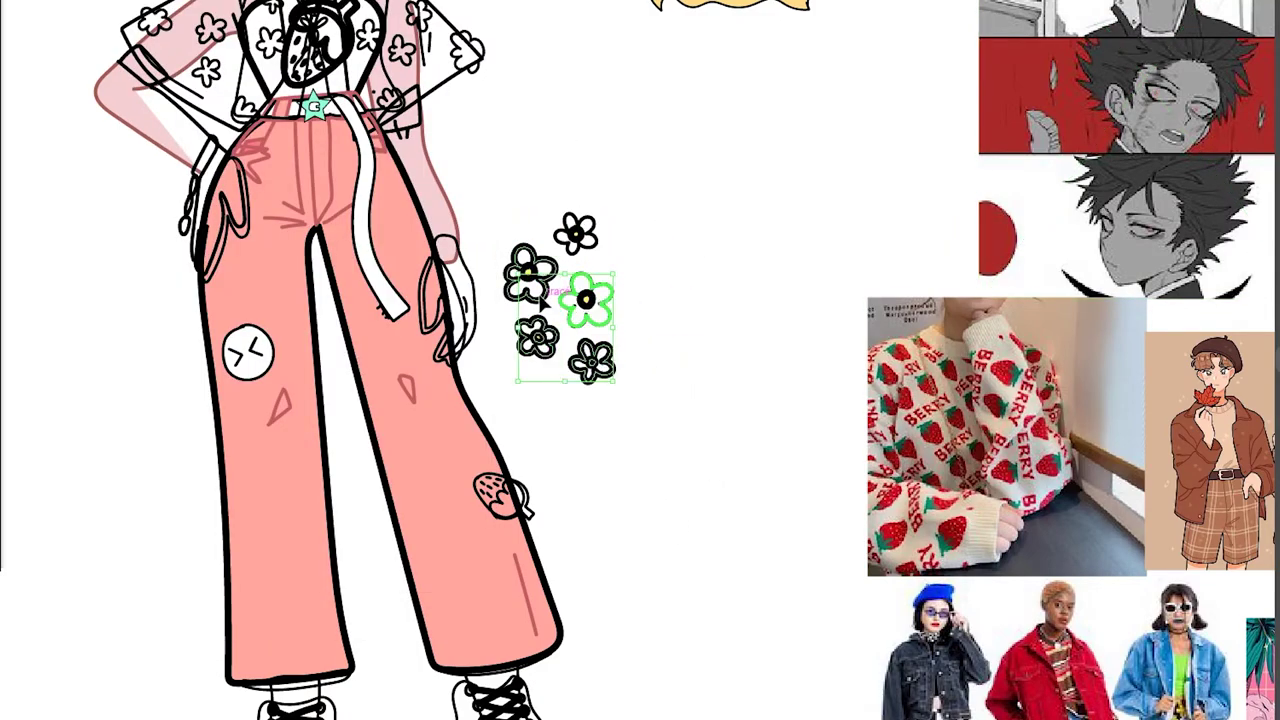
pyautogui.keyDown('shift'); pyautogui.click(532, 290); pyautogui.keyUp('shift')
pyautogui.keyDown('shift'); pyautogui.click(588, 299); pyautogui.keyUp('shift')
pyautogui.click(524, 277)
pyautogui.keyDown('shift'); pyautogui.click(569, 299); pyautogui.keyUp('shift')
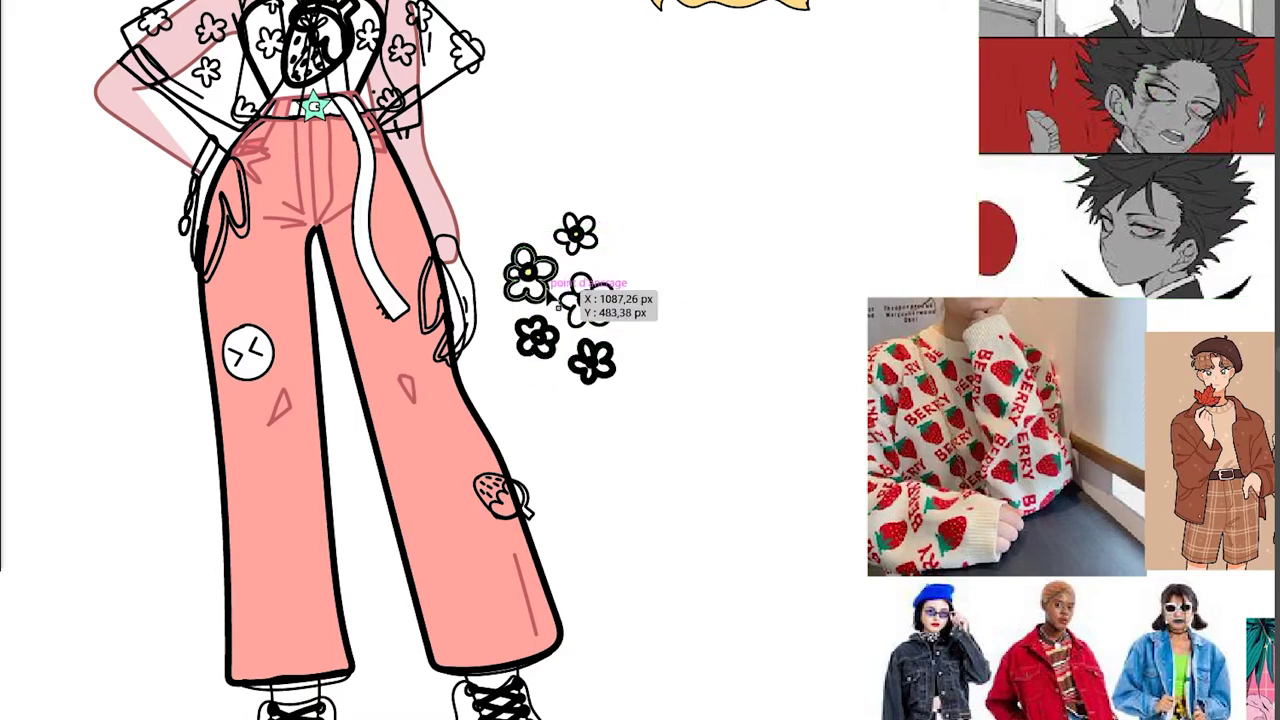
# Give the small daisies yellow centres inside their black outlines.
pyautogui.click(528, 272)
pyautogui.click(593, 362)
pyautogui.click(538, 338)
pyautogui.click(587, 299)
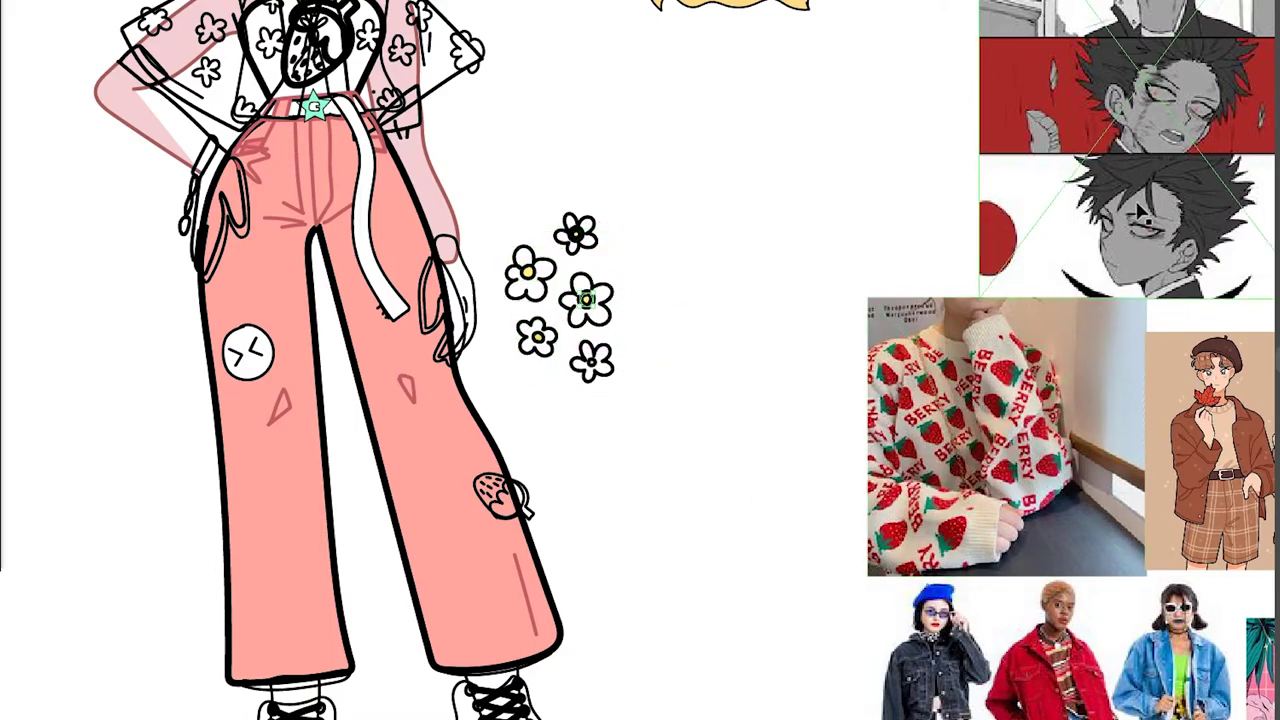
pyautogui.click(576, 234)
# Select all five daisies and create a new pattern swatch from them.
pyautogui.moveTo(640, 208); pyautogui.dragTo(556, 390)
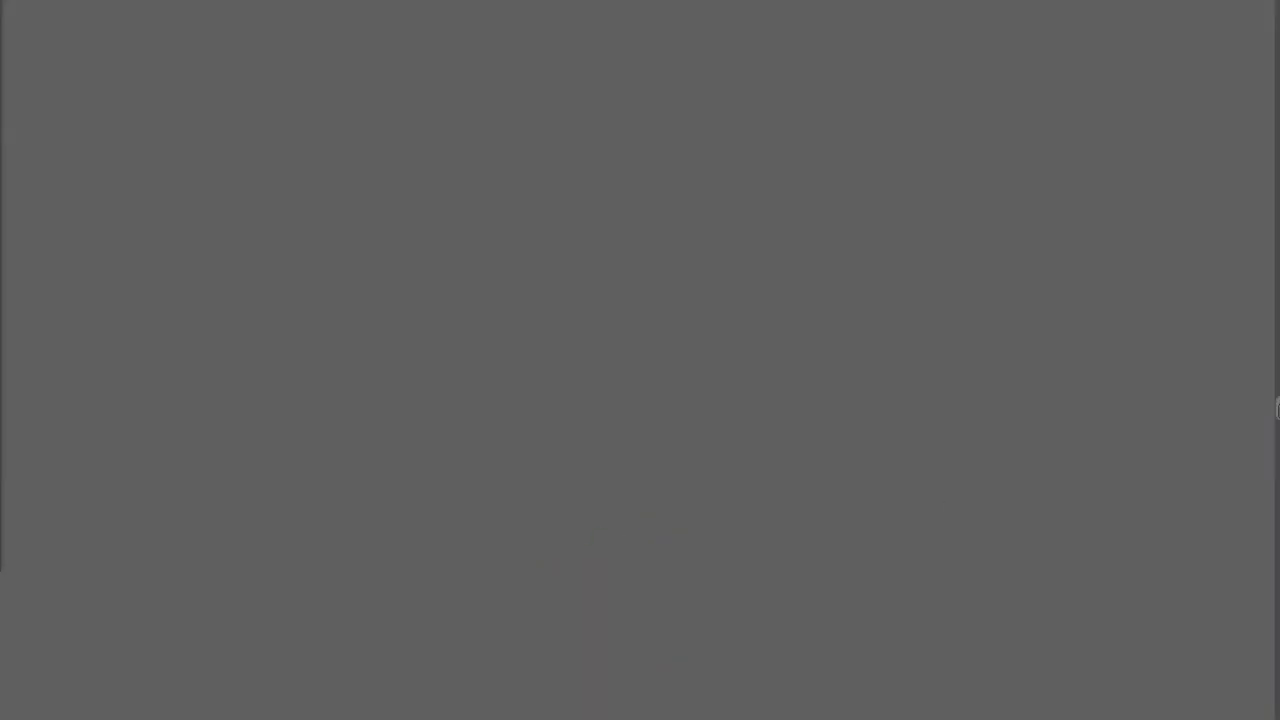
pyautogui.click(148, 1)
pyautogui.moveTo(165, 394)
pyautogui.click(591, 389)
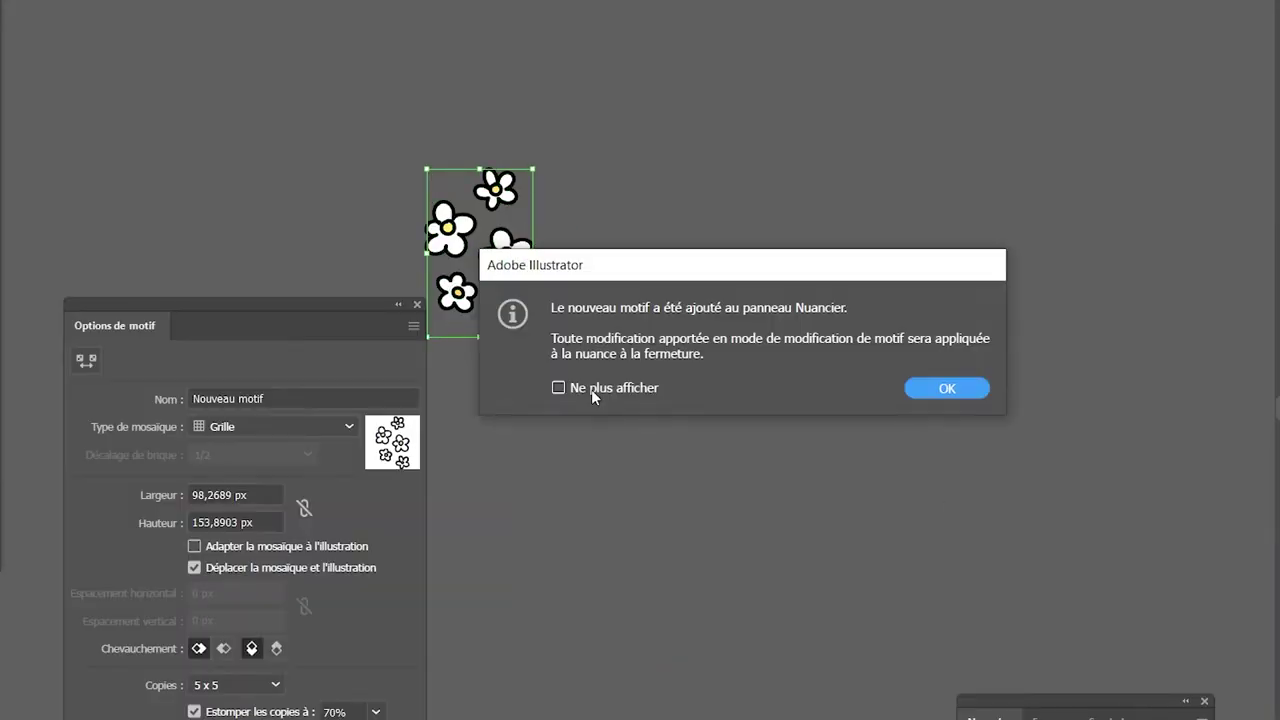
pyautogui.click(925, 384)
# Try the different tile types for the daisy pattern and choose Hex par rangée.
pyautogui.click(318, 427)
pyautogui.click(309, 456)
pyautogui.click(318, 428)
pyautogui.click(320, 497)
pyautogui.click(316, 430)
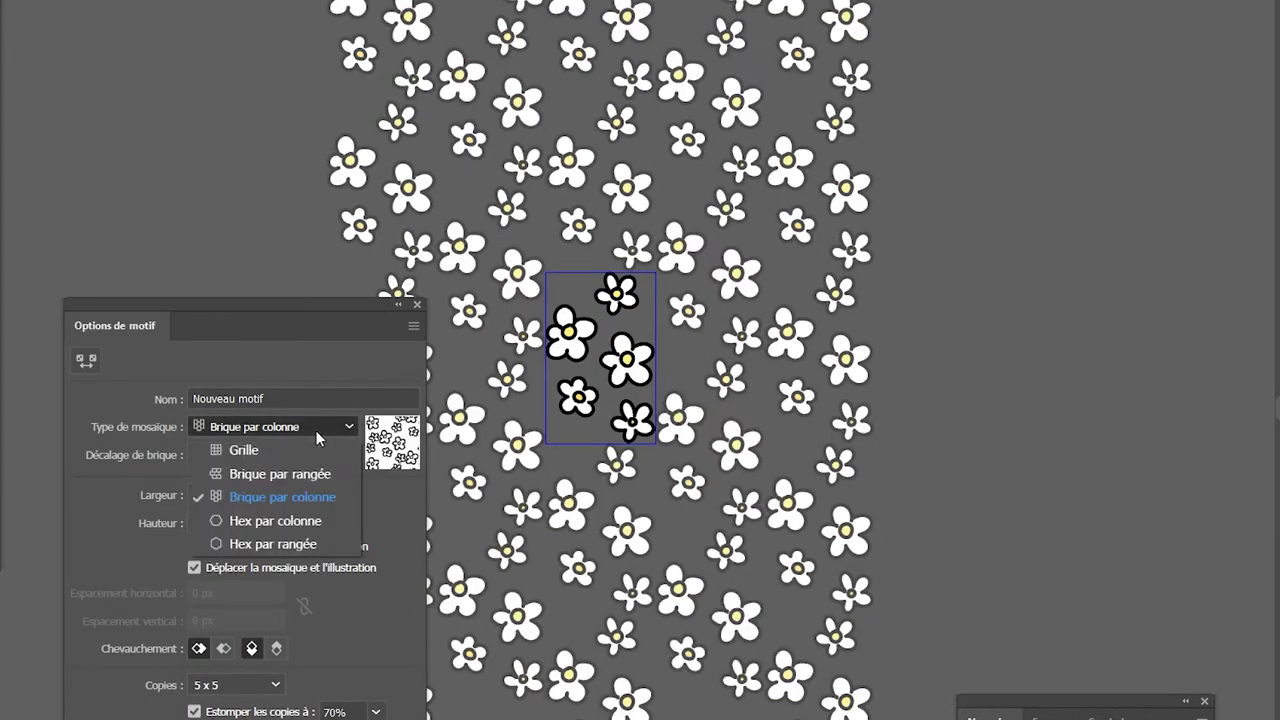
pyautogui.click(318, 519)
pyautogui.click(320, 429)
pyautogui.click(326, 540)
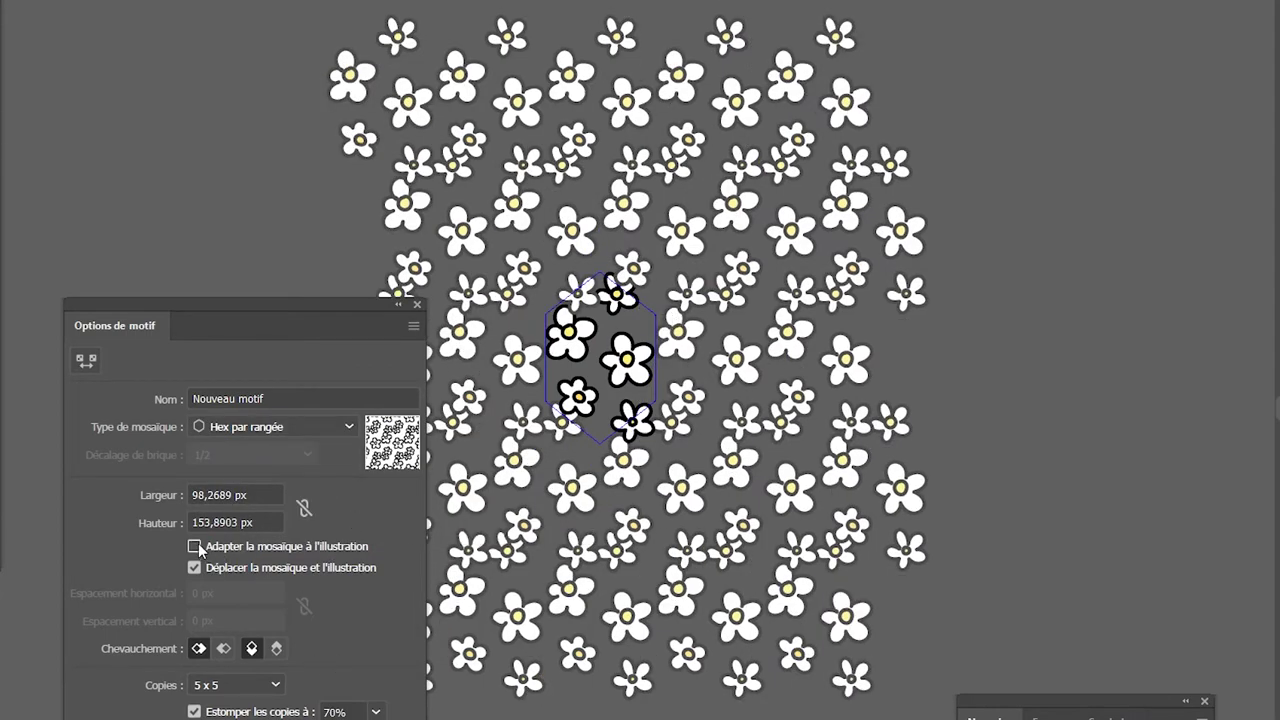
# Set the pattern tile's height to 220 px and its width to 120 px.
pyautogui.click(144, 576)
pyautogui.press('Return')
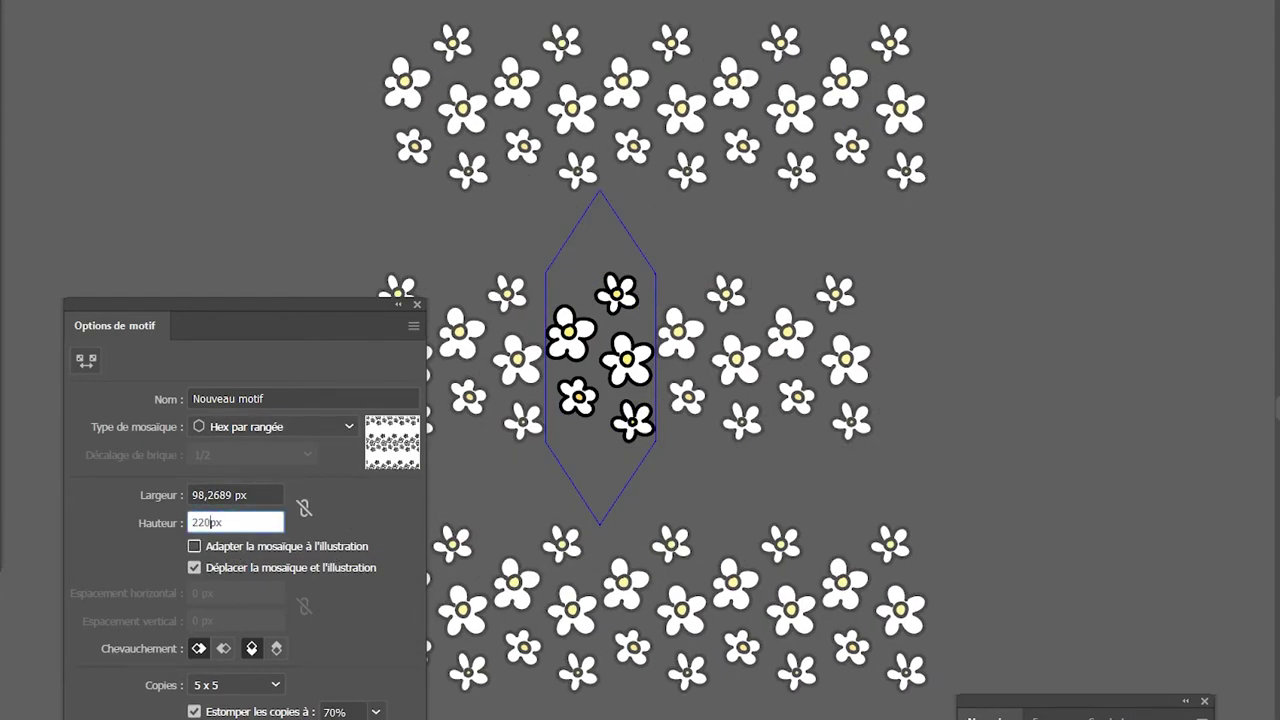
pyautogui.press('Return')
pyautogui.moveTo(232, 496); pyautogui.dragTo(102, 466)
pyautogui.write('120')
pyautogui.press('Return')
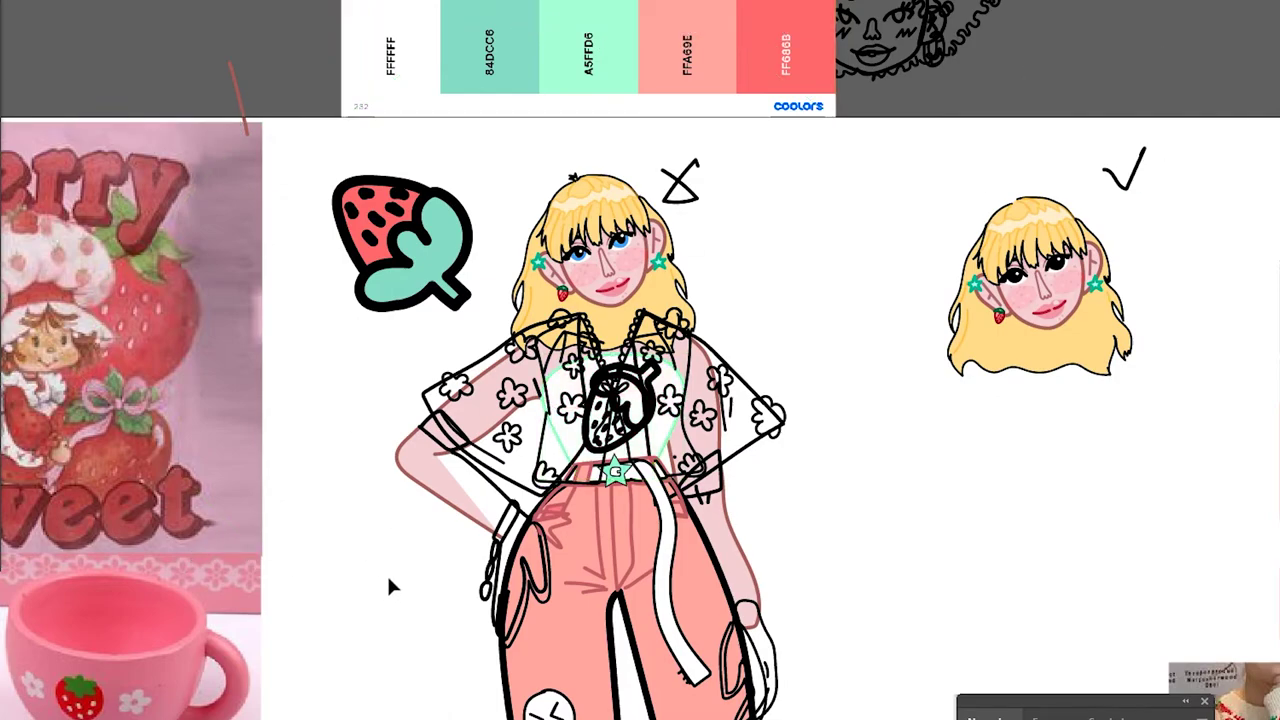
# Move the hand-drawn flowers off the character's shirt and delete them.
pyautogui.moveTo(722, 411); pyautogui.dragTo(880, 200)
pyautogui.moveTo(675, 322); pyautogui.dragTo(846, 206)
pyautogui.moveTo(652, 351); pyautogui.dragTo(872, 205)
pyautogui.moveTo(522, 347); pyautogui.dragTo(877, 209)
pyautogui.moveTo(512, 393); pyautogui.dragTo(883, 218)
pyautogui.moveTo(509, 436); pyautogui.dragTo(896, 232)
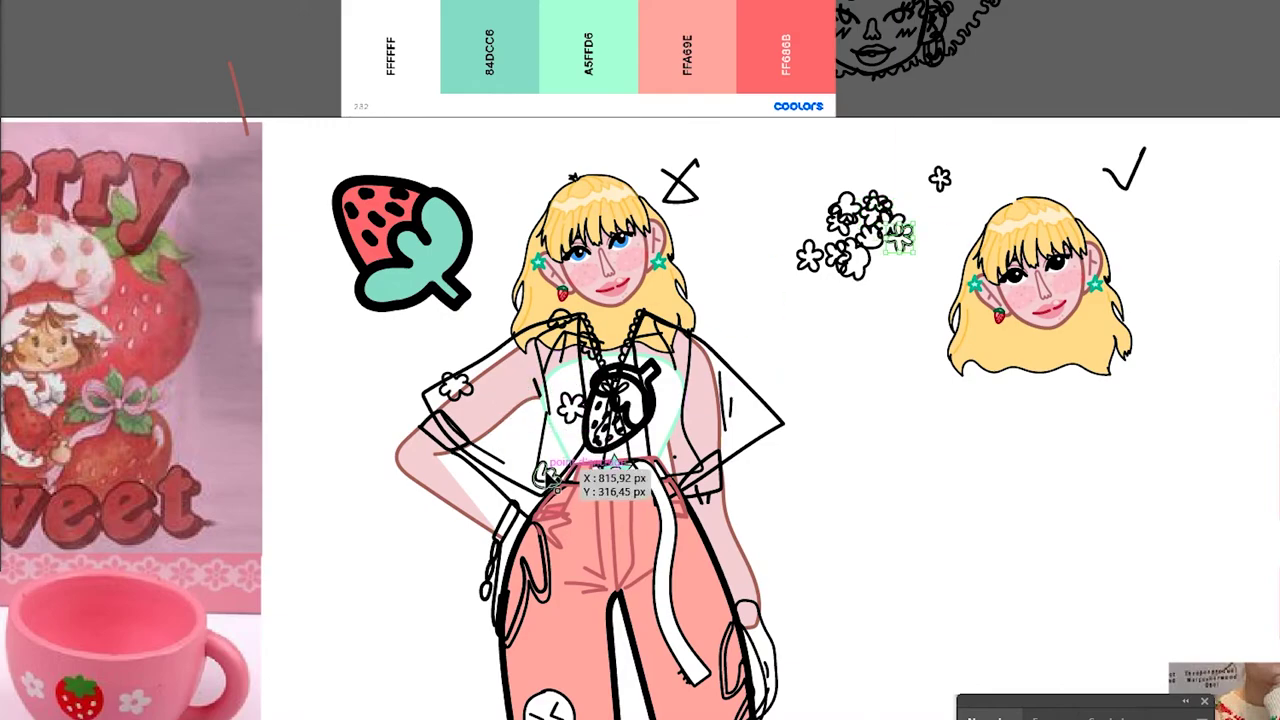
pyautogui.moveTo(547, 474); pyautogui.dragTo(905, 252)
pyautogui.moveTo(801, 180); pyautogui.dragTo(900, 308)
pyautogui.press('Delete')
pyautogui.moveTo(578, 408); pyautogui.dragTo(925, 180)
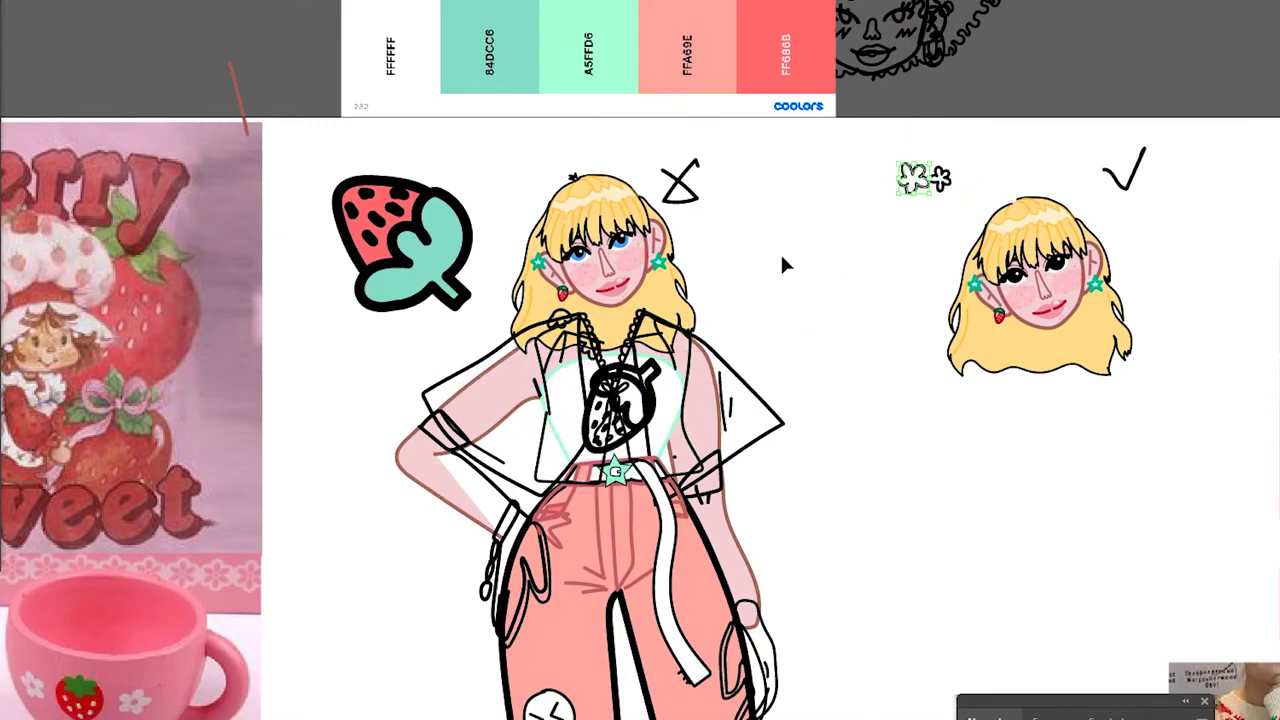
pyautogui.press('Delete')
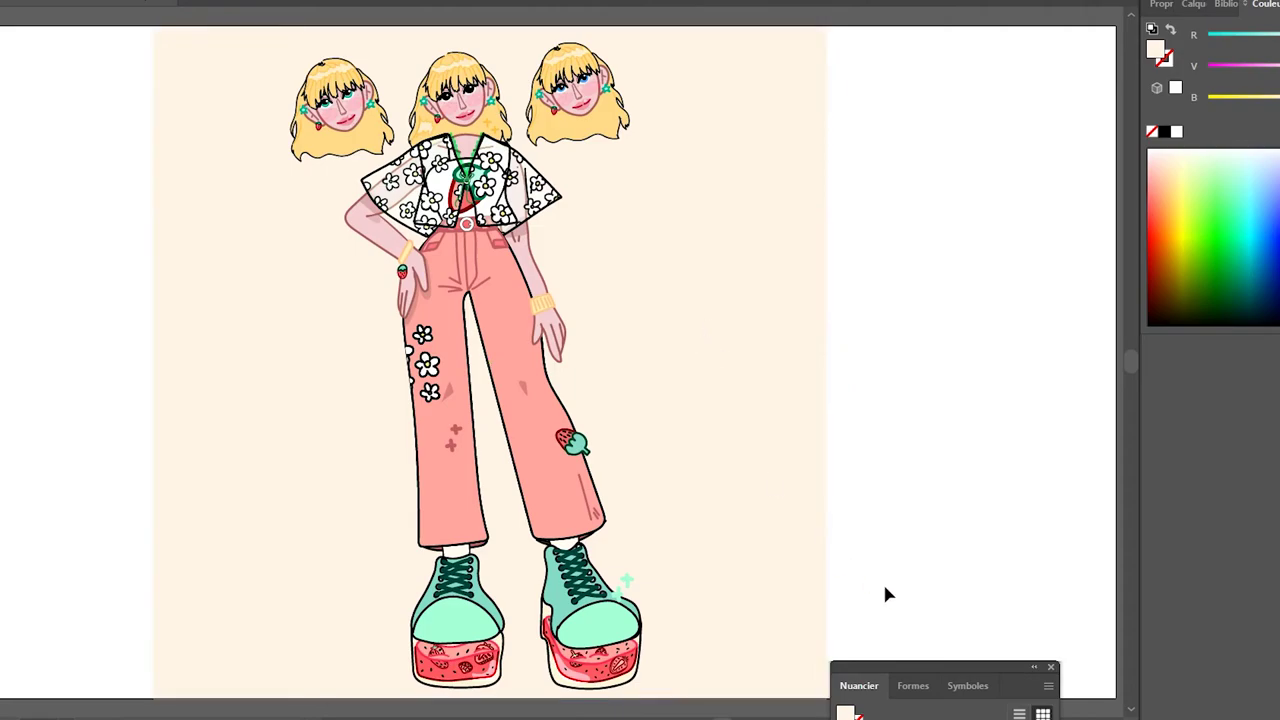
# Lower the opacity of the shadow that the floral sleeve casts on the bent arm.
pyautogui.click(500, 680)
pyautogui.click(509, 394)
pyautogui.moveTo(718, 718); pyautogui.dragTo(716, 718)
pyautogui.click(52, 718)
pyautogui.click(22, 707)
pyautogui.click(350, 151)
pyautogui.click(543, 443)
pyautogui.moveTo(1129, 354); pyautogui.dragTo(1128, 361)
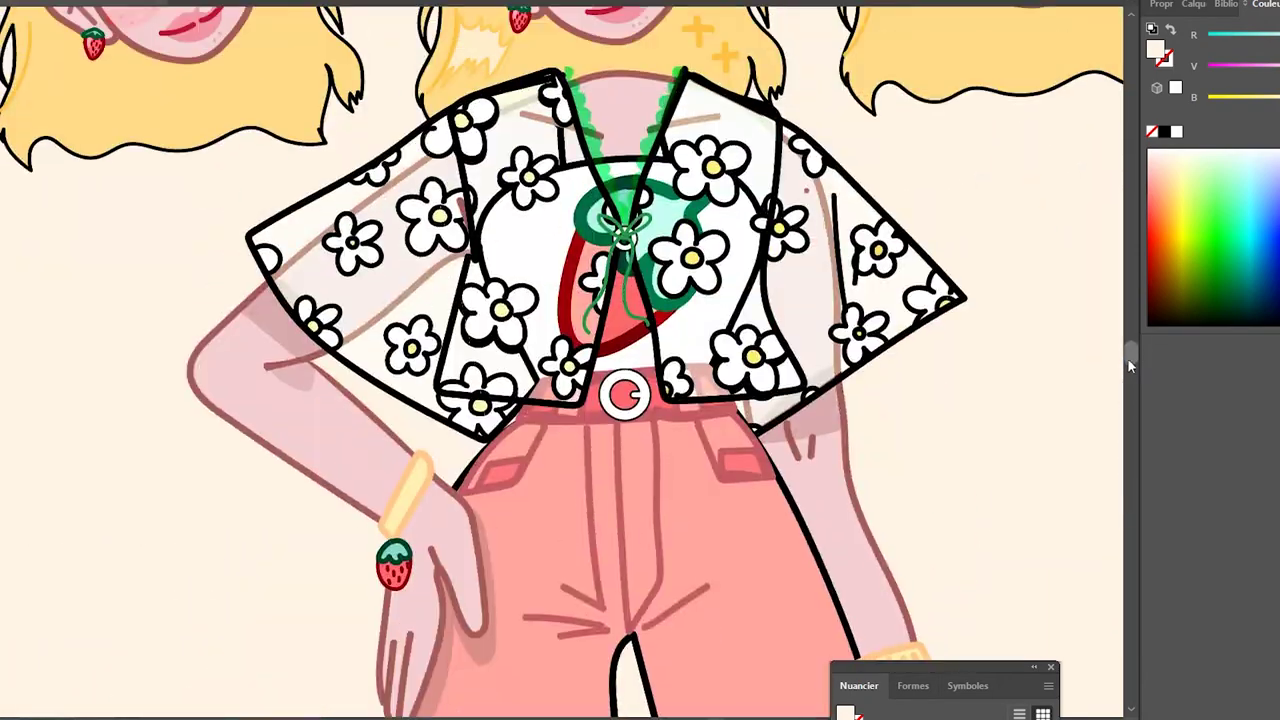
pyautogui.click(279, 320)
pyautogui.click(1161, 5)
pyautogui.click(1270, 266)
pyautogui.moveTo(1224, 290); pyautogui.dragTo(1204, 290)
# Adjust the opacity of the sleeve shadow on the straight arm and of the shading by the bent elbow.
pyautogui.click(830, 418)
pyautogui.click(1270, 266)
pyautogui.click(1000, 405)
pyautogui.click(298, 379)
pyautogui.click(1270, 266)
pyautogui.click(1030, 405)
# Draw a shadow beside the straight arm's thumb and match it to the colour of the other hand's shadow.
pyautogui.scroll(-5, 1117, 360)
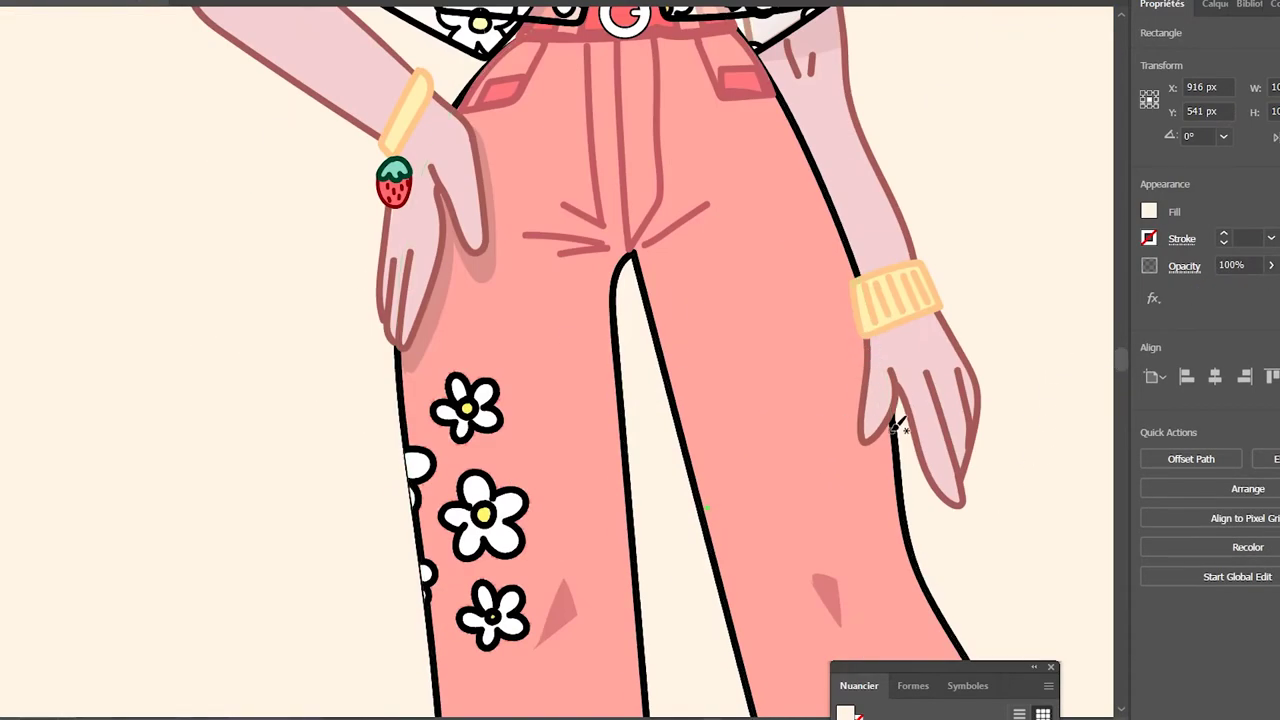
pyautogui.moveTo(893, 430); pyautogui.dragTo(890, 410)
pyautogui.press('v')
pyautogui.click(880, 430)
pyautogui.press('i')
pyautogui.click(486, 262)
# Move the new thumb shadow lower in the stacking order of the copri layer.
pyautogui.click(1213, 5)
pyautogui.moveTo(1262, 53); pyautogui.dragTo(1257, 343)
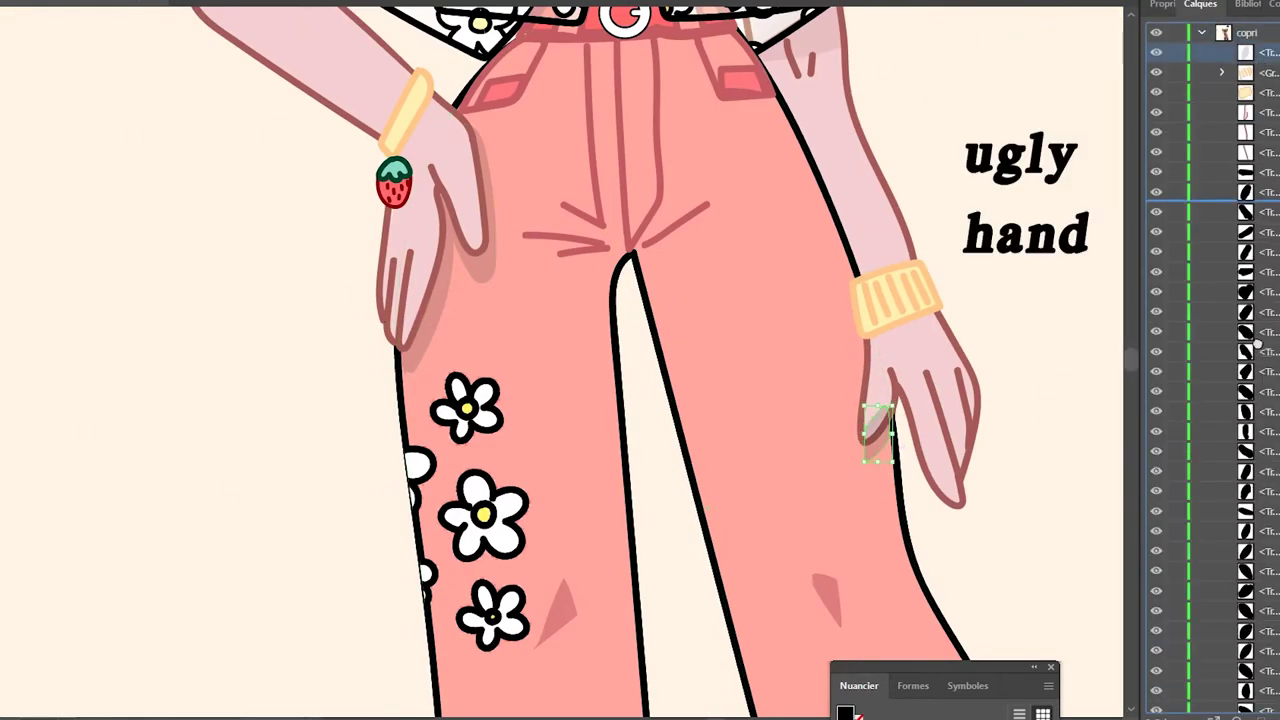
pyautogui.scroll(-10, 1258, 343)
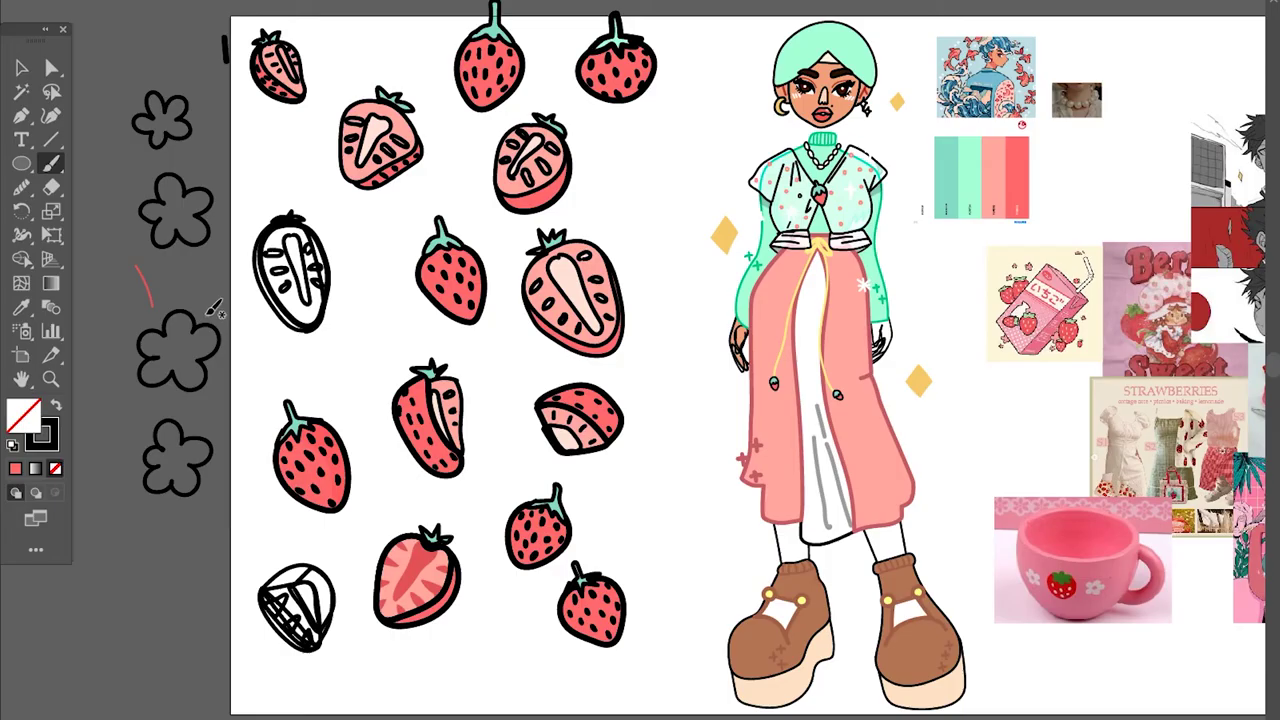
# Give the uppermost outlined flower a white fill and black stroke, and place a flower below the column.
pyautogui.press('v')
pyautogui.click(161, 120)
pyautogui.press('d')
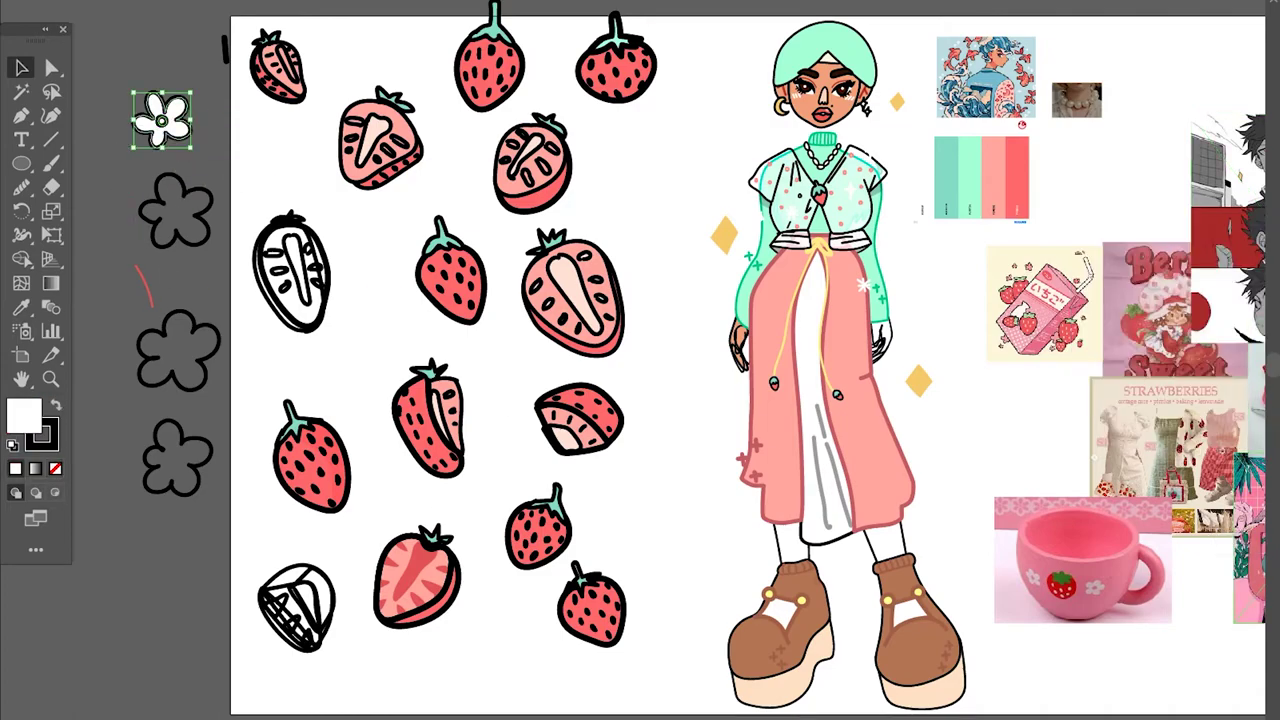
pyautogui.moveTo(161, 118); pyautogui.dragTo(125, 210)
pyautogui.moveTo(115, 315); pyautogui.dragTo(158, 545)
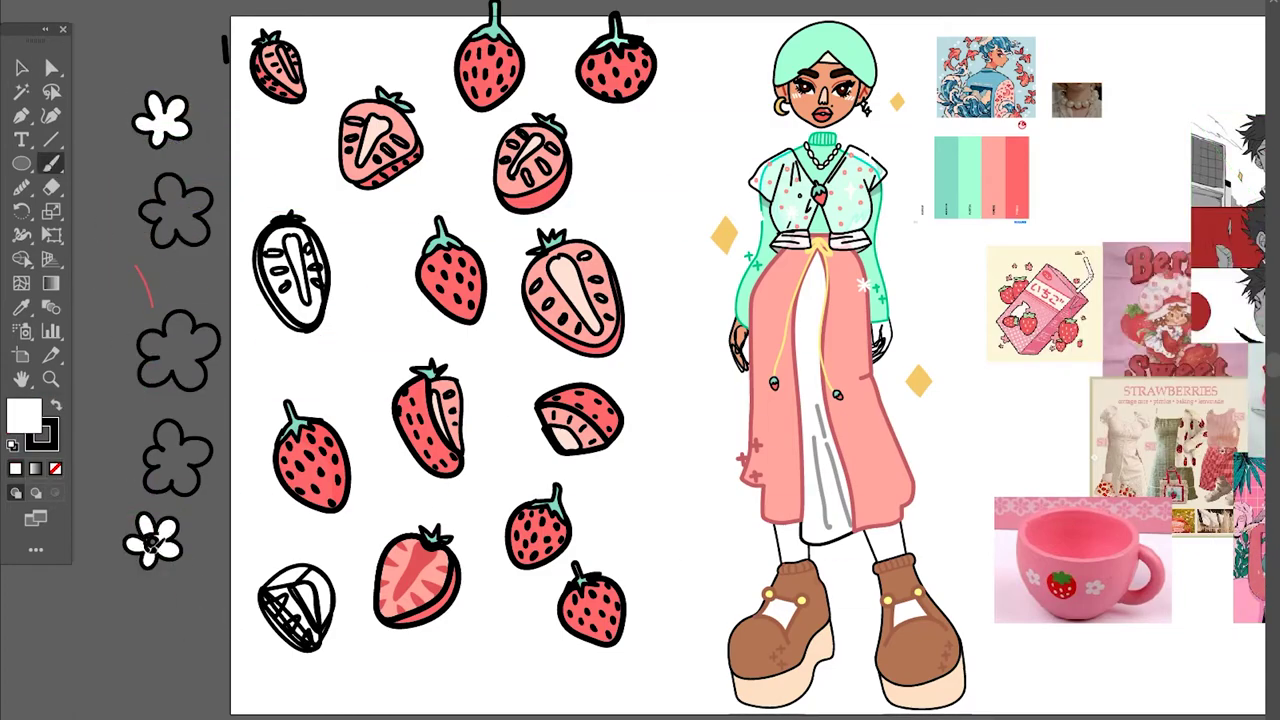
# Colour the lowest flower's centre yellow with a sampled colour.
pyautogui.press('v')
pyautogui.click(154, 543)
pyautogui.press('i')
pyautogui.click(1002, 268)
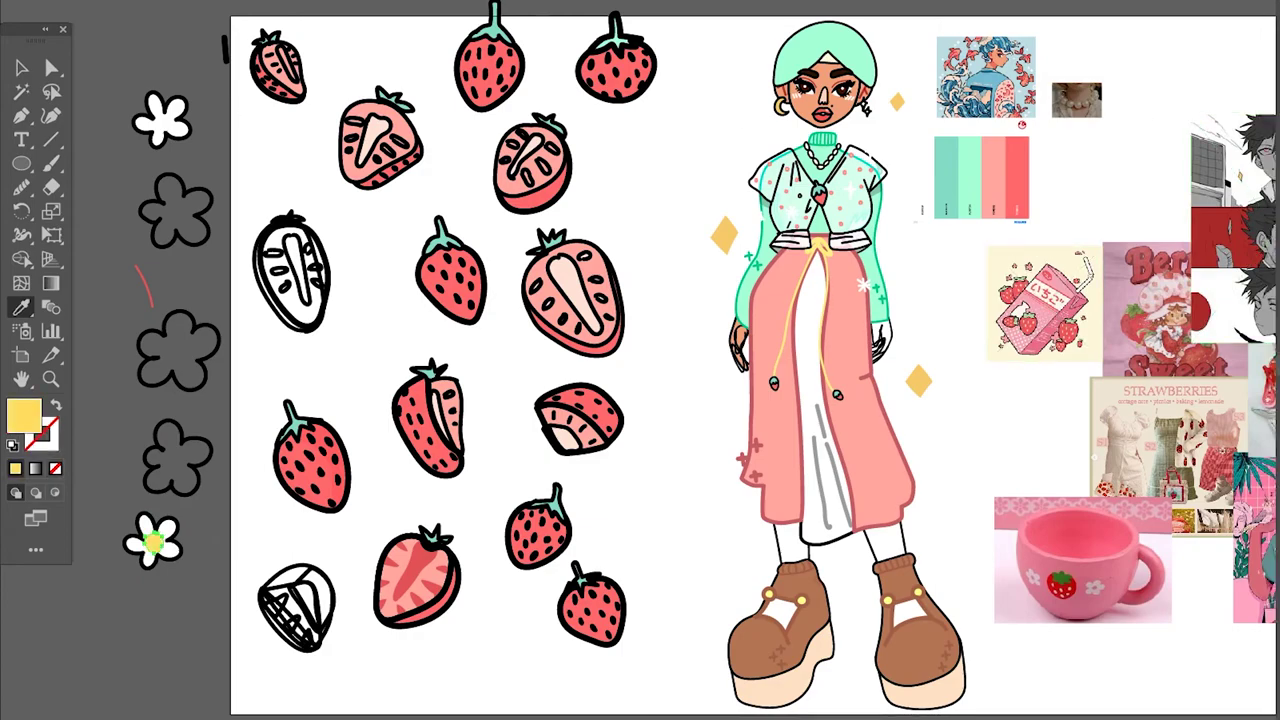
# Select the lowest white flower together with its yellow centre and group them.
pyautogui.press('v')
pyautogui.click(197, 638)
pyautogui.moveTo(168, 552); pyautogui.dragTo(158, 556)
pyautogui.hotkey('ctrl', 'z')
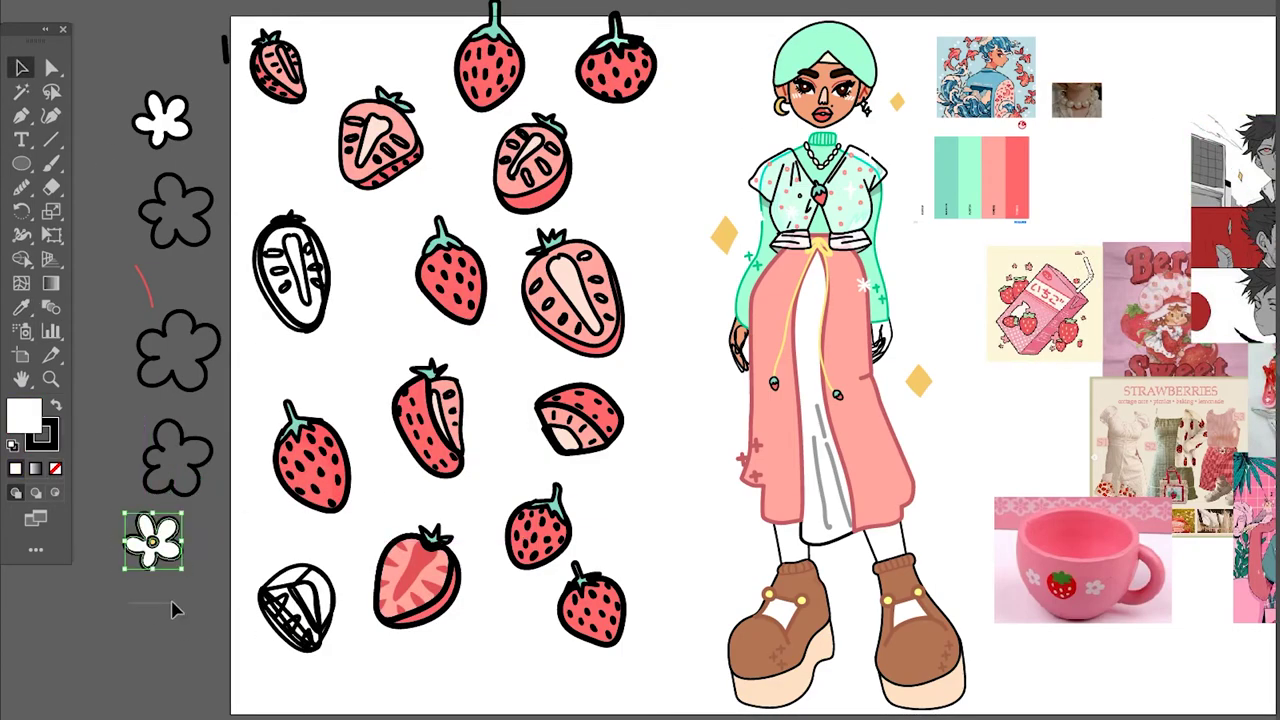
pyautogui.hotkey('ctrl', 'g')
# Place two of the flowers among the lower strawberries on the artboard.
pyautogui.click(190, 640)
pyautogui.moveTo(172, 603); pyautogui.dragTo(620, 524)
pyautogui.click(177, 638)
pyautogui.moveTo(207, 380); pyautogui.dragTo(509, 621)
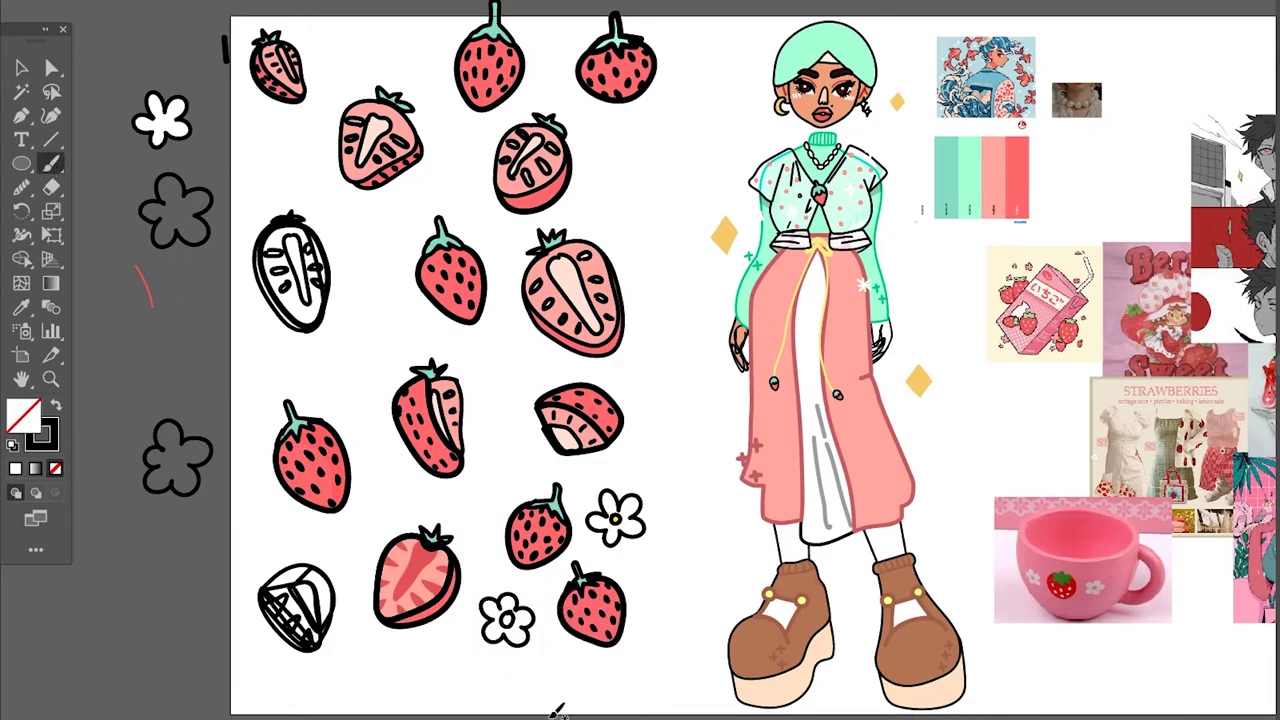
# Undo the last change and add a yellow centre to the flower beside the lowest strawberry.
pyautogui.hotkey('ctrl', 'z')
pyautogui.press('z')
pyautogui.click(517, 619)
pyautogui.click(630, 364)
pyautogui.press('b')
pyautogui.moveTo(617, 382)
pyautogui.mouseDown()
pyautogui.moveTo(645, 328)
pyautogui.moveTo(624, 388)
pyautogui.mouseUp()
pyautogui.click(21, 69)
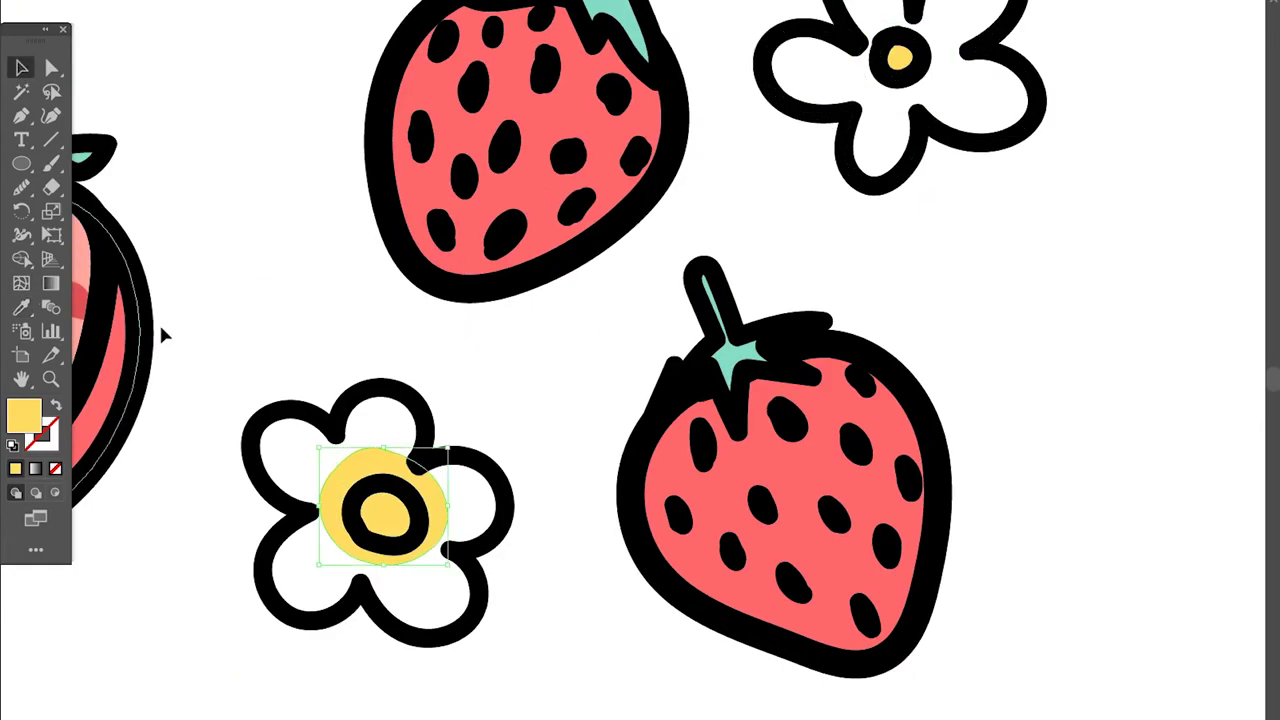
# Match the lower flower's petals to the white fill and black outline of the other placed flower.
pyautogui.click(254, 462)
pyautogui.press('i')
pyautogui.click(822, 82)
pyautogui.click(21, 68)
pyautogui.click(190, 560)
pyautogui.click(70, 717)
pyautogui.click(121, 617)
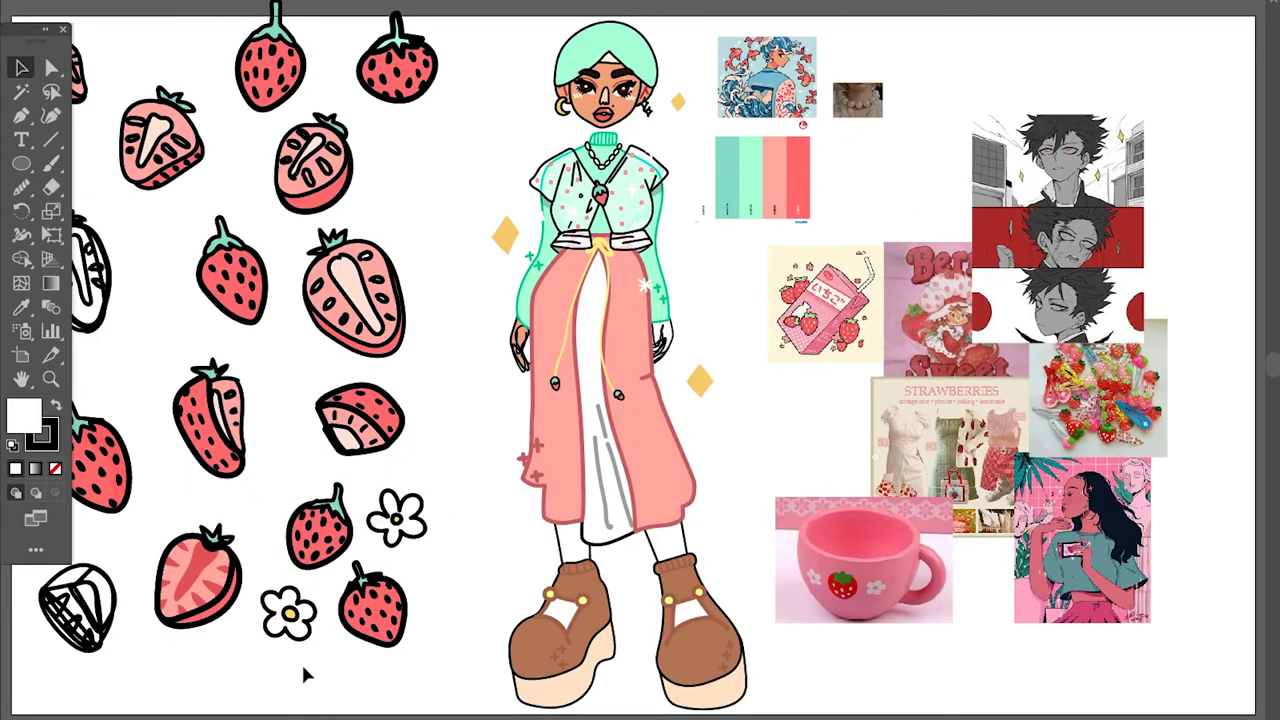
# Brush small outlined leaf shapes around the two lower strawberries and their flowers.
pyautogui.press('b')
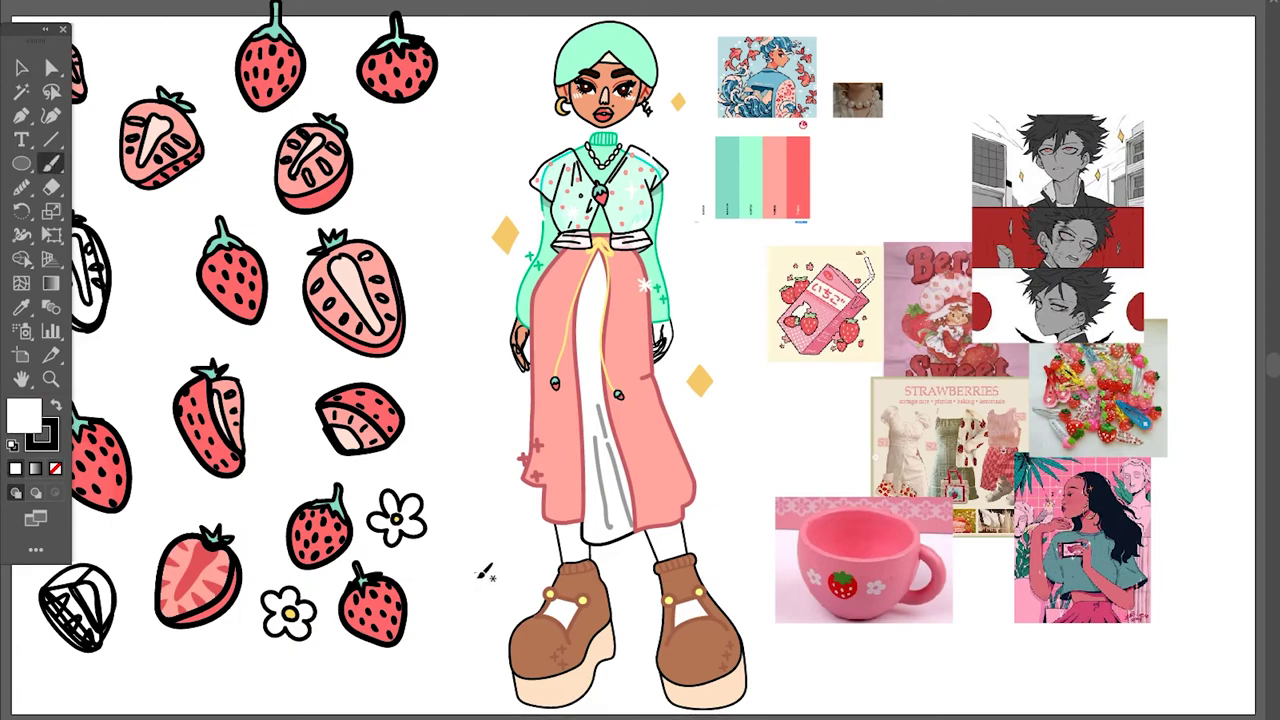
pyautogui.moveTo(410, 562); pyautogui.dragTo(428, 556)
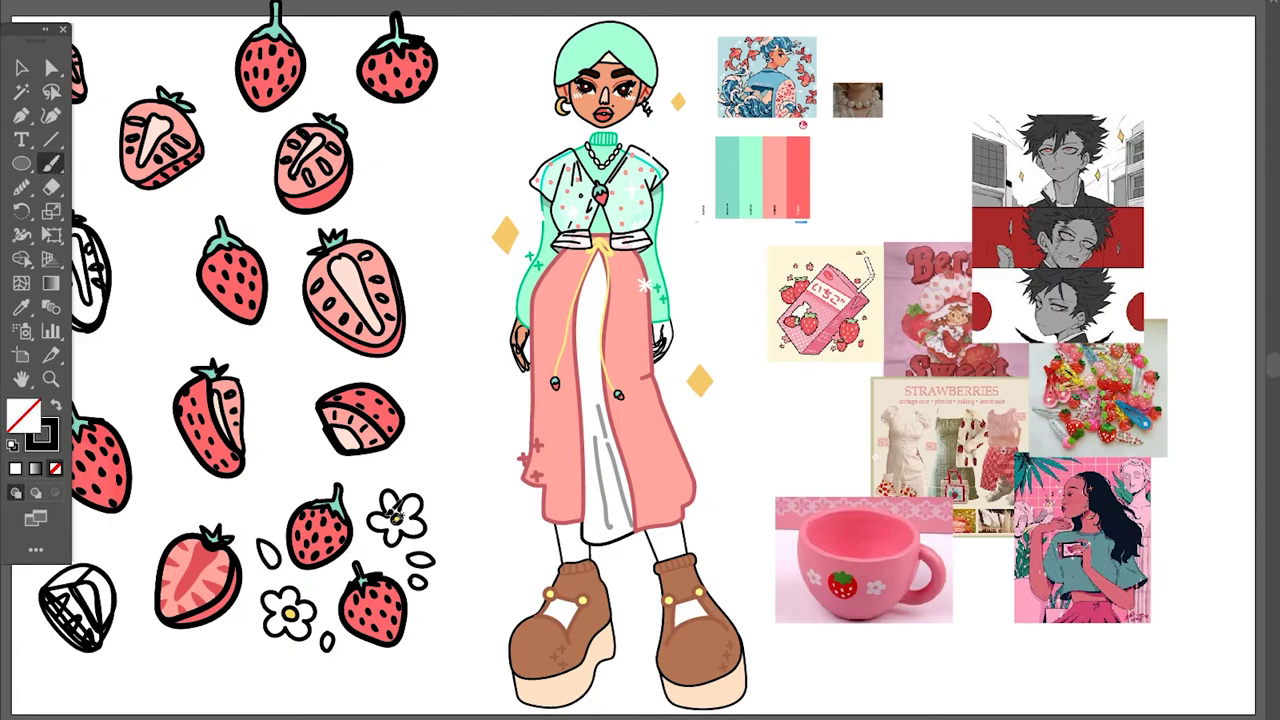
pyautogui.moveTo(359, 469); pyautogui.dragTo(361, 470)
# Give the small leaves around the lower strawberries the mint fill and green outline of the character's sleeve.
pyautogui.click(21, 68)
pyautogui.click(360, 495)
pyautogui.keyDown('shift'); pyautogui.click(268, 565); pyautogui.keyUp('shift')
pyautogui.keyDown('shift'); pyautogui.click(327, 642); pyautogui.keyUp('shift')
pyautogui.keyDown('shift'); pyautogui.click(418, 583); pyautogui.keyUp('shift')
pyautogui.press('i')
pyautogui.click(549, 251)
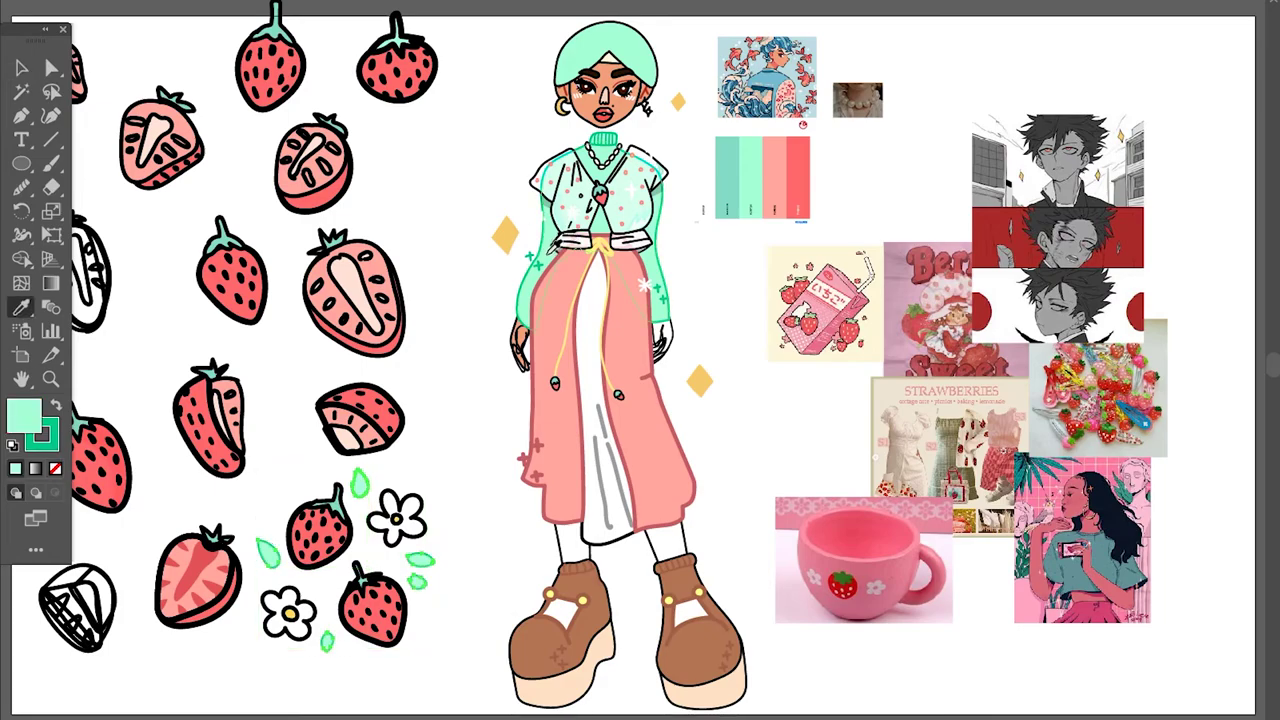
# Select the two lower strawberries with their flowers and leaves and place a copy below the artboard.
pyautogui.press('v')
pyautogui.click(304, 496)
pyautogui.moveTo(266, 497); pyautogui.dragTo(452, 670)
pyautogui.moveTo(375, 608); pyautogui.dragTo(482, 612)
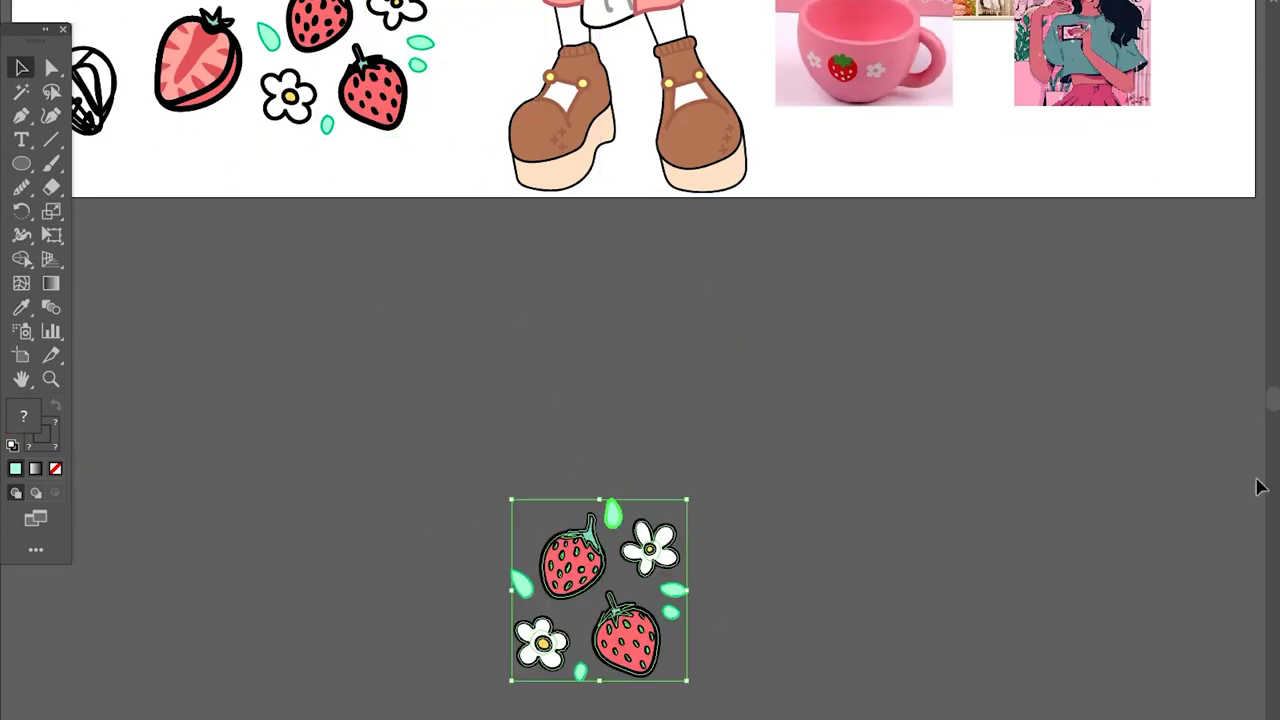
pyautogui.scroll(-3, 1257, 486)
# Create a pattern from the copied strawberry motif using the brick by column tile type with a 1/2 offset.
pyautogui.moveTo(520, 398)
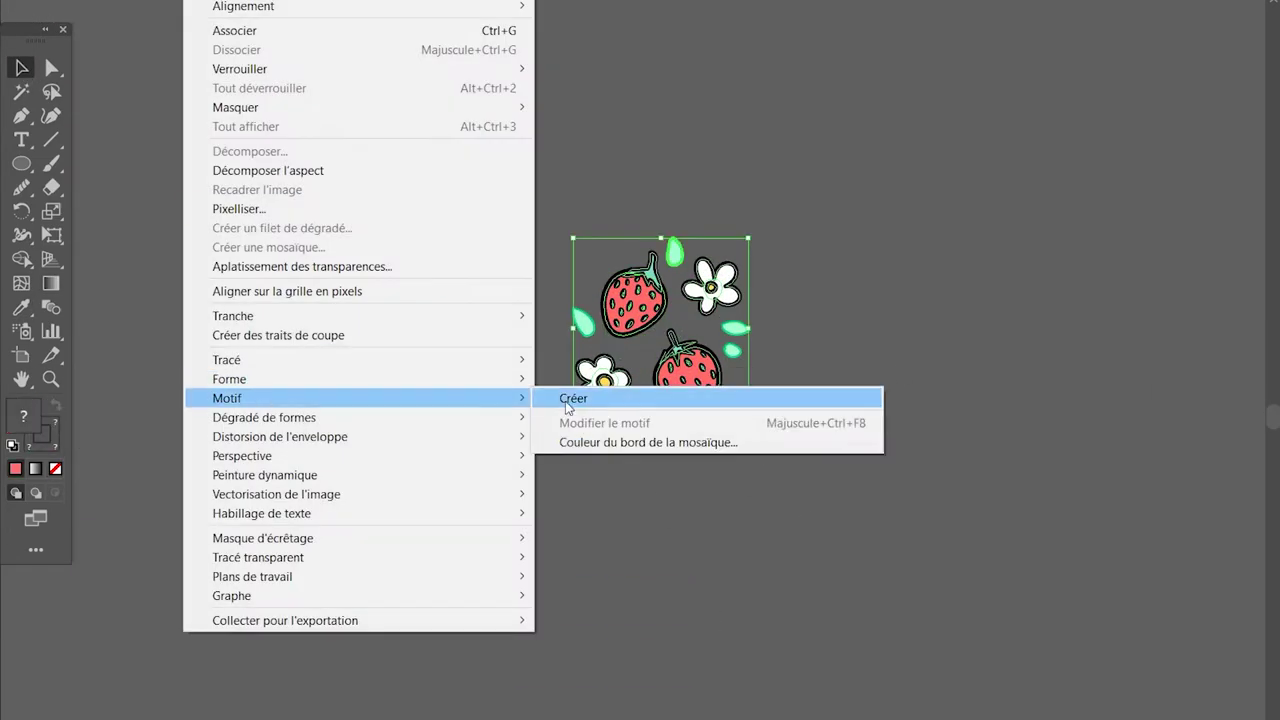
pyautogui.click(568, 402)
pyautogui.click(397, 429)
pyautogui.click(385, 490)
pyautogui.click(397, 429)
pyautogui.click(381, 518)
pyautogui.click(392, 429)
pyautogui.click(370, 485)
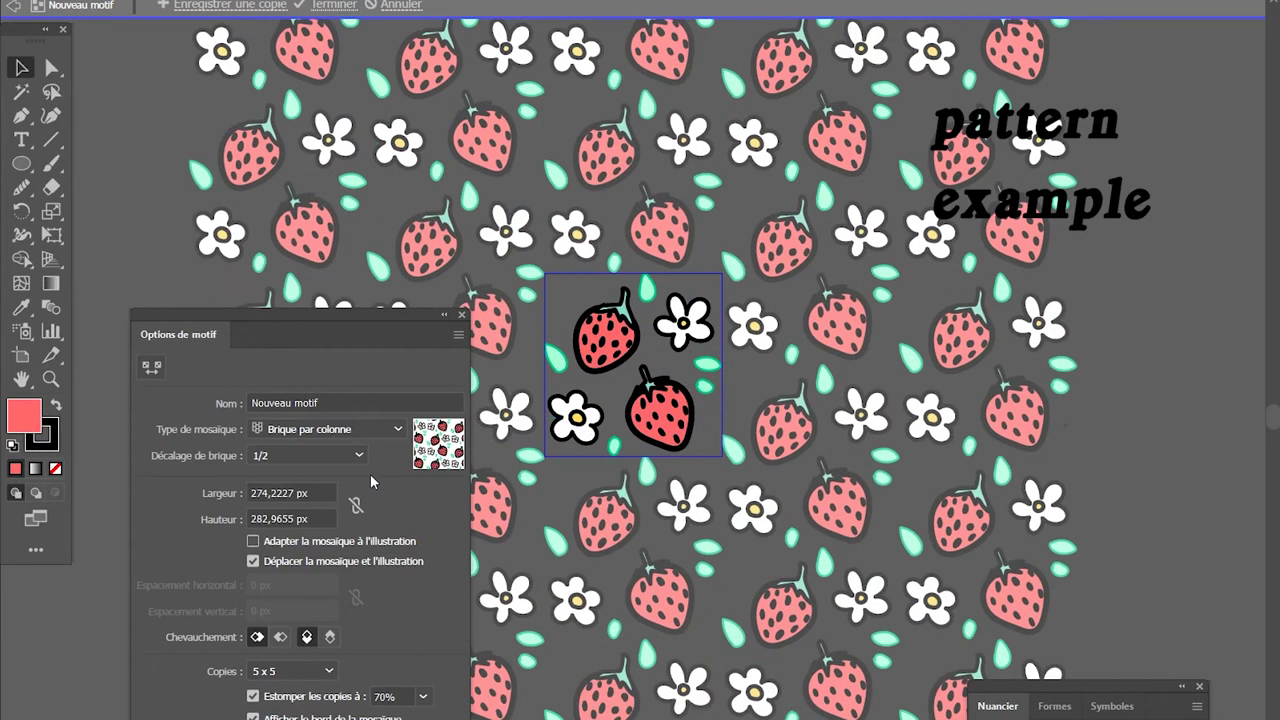
pyautogui.press('Escape')
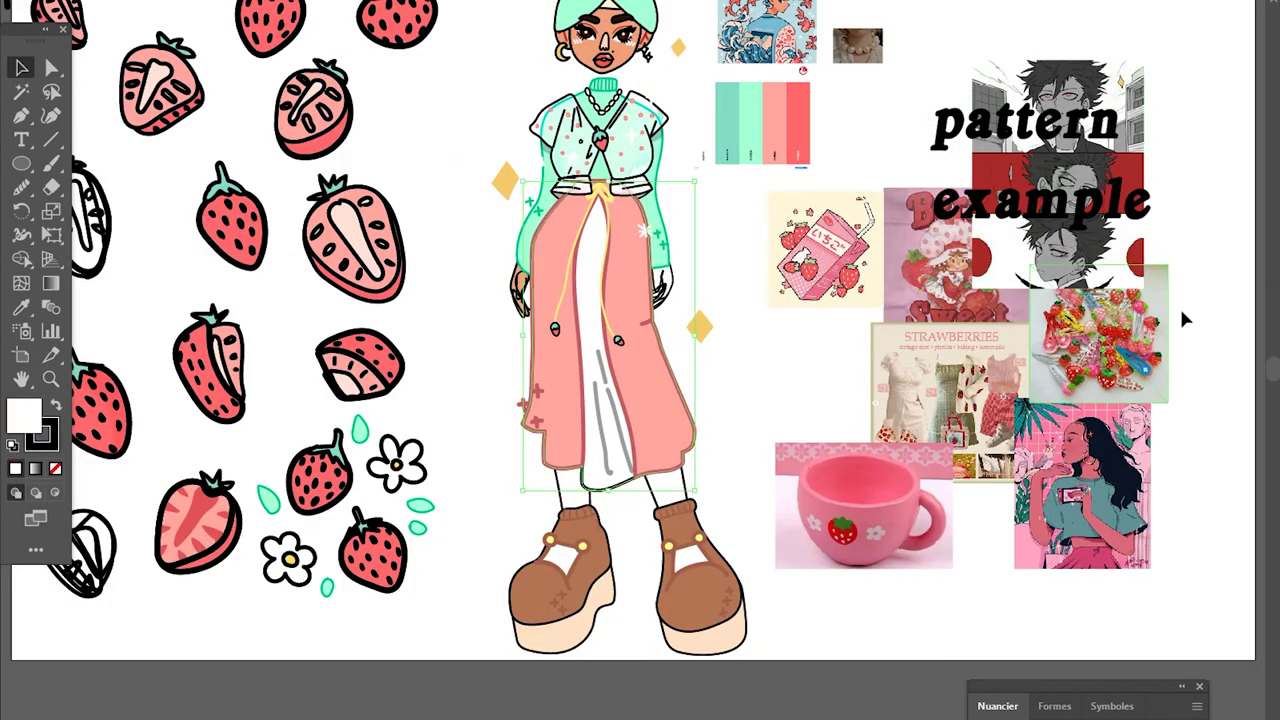
# Fill the skirt's white centre panel with the strawberry pattern and scale only the pattern uniformly to 32%.
pyautogui.click(1130, 320)
pyautogui.click(677, 155)
pyautogui.click(880, 415)
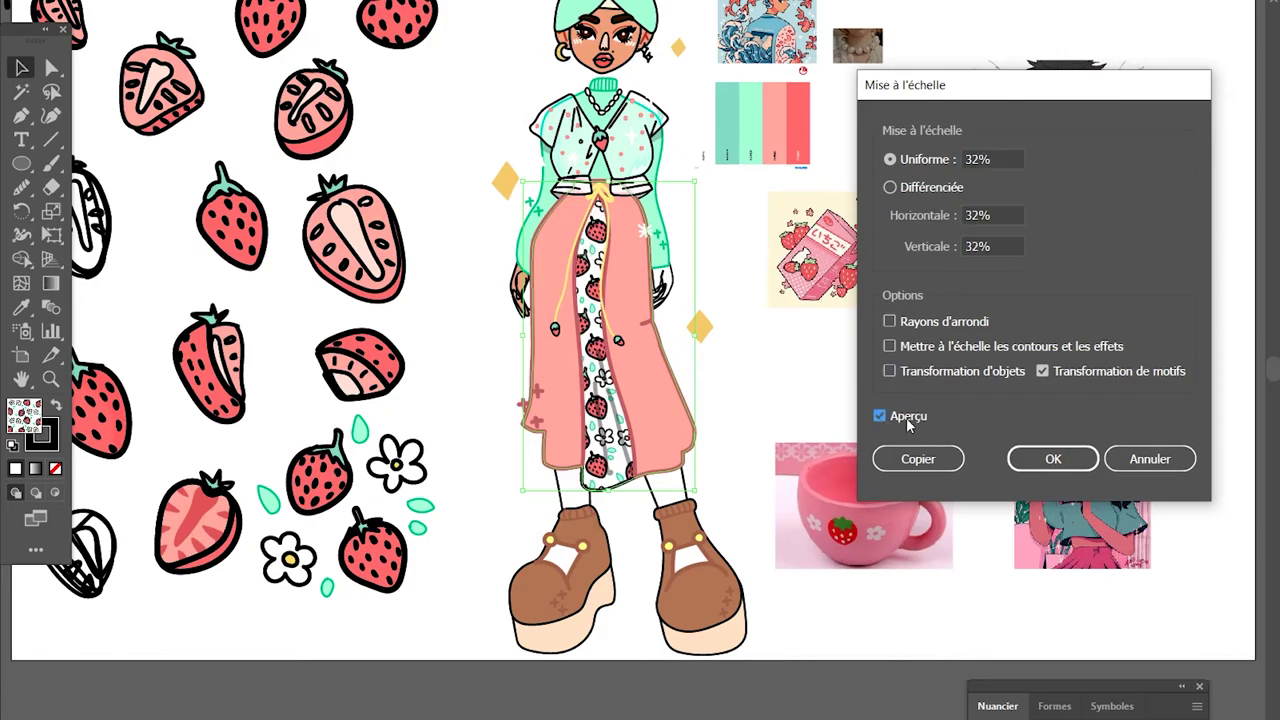
pyautogui.press('Return')
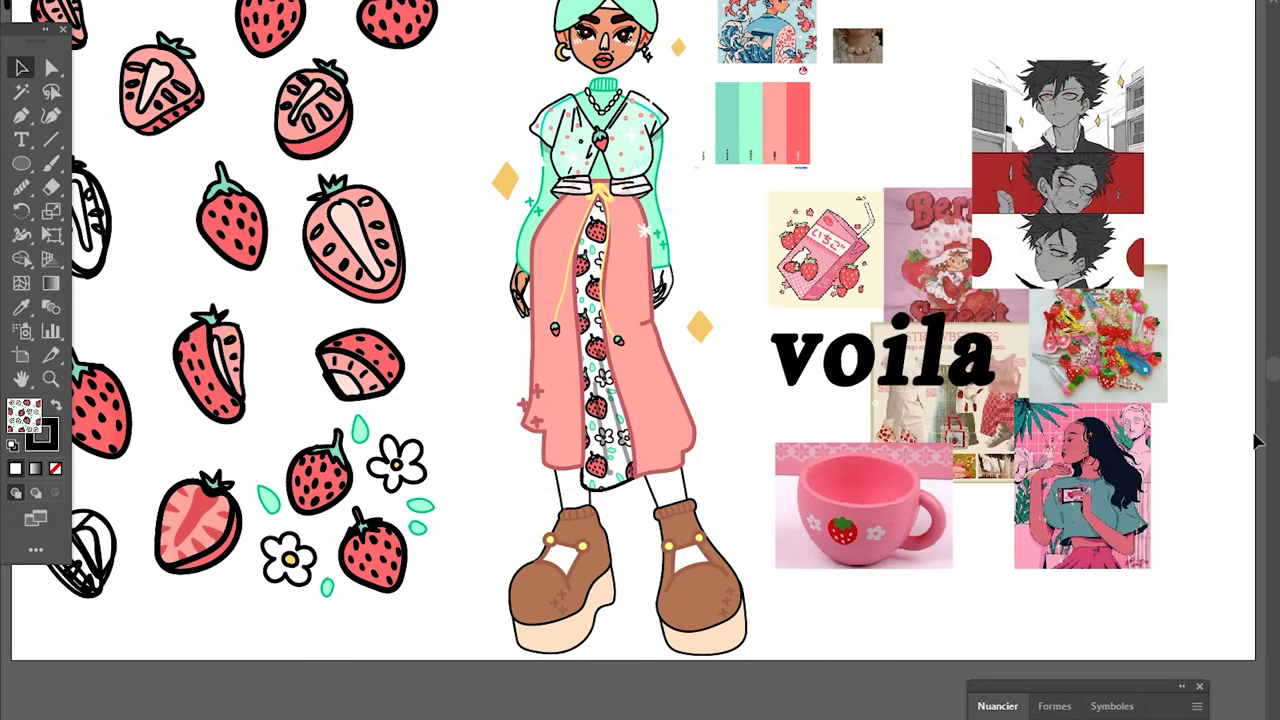
# Place a copy of the white flower beside the lowest strawberry on the upper side of the character's mint turban.
pyautogui.scroll(2, 1258, 441)
pyautogui.click(882, 254)
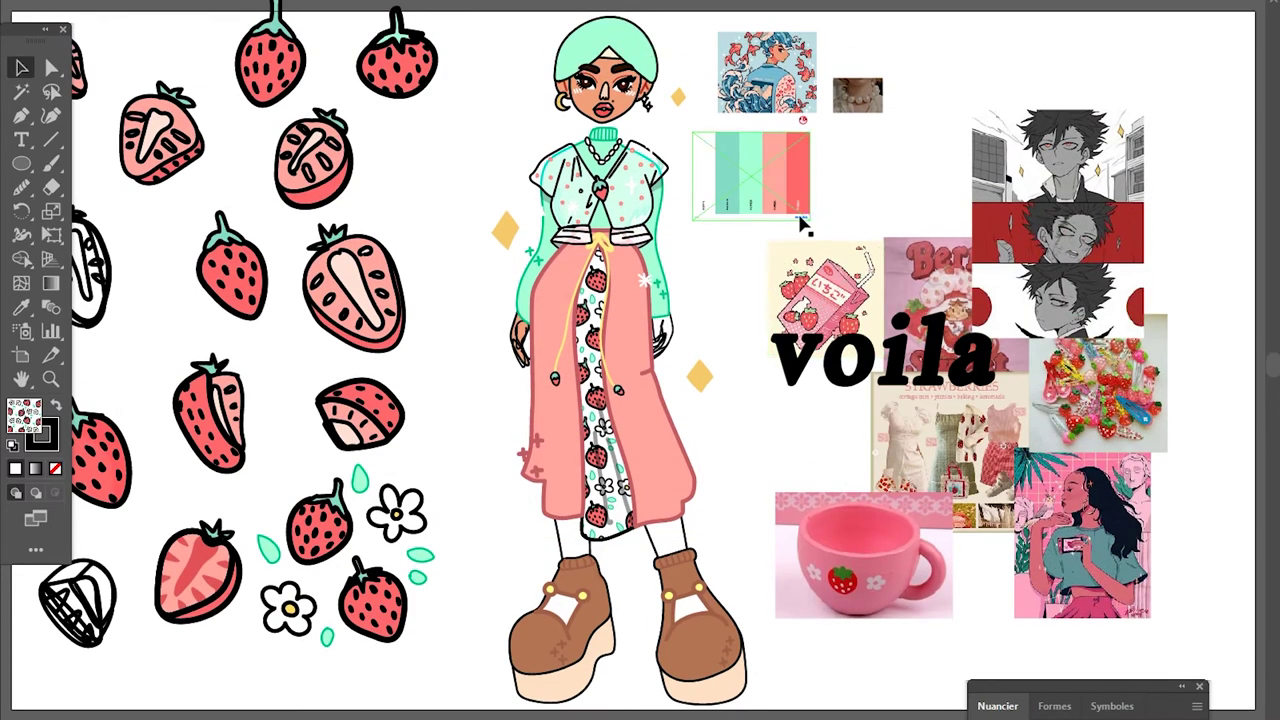
pyautogui.click(288, 608)
pyautogui.moveTo(288, 608); pyautogui.dragTo(634, 33)
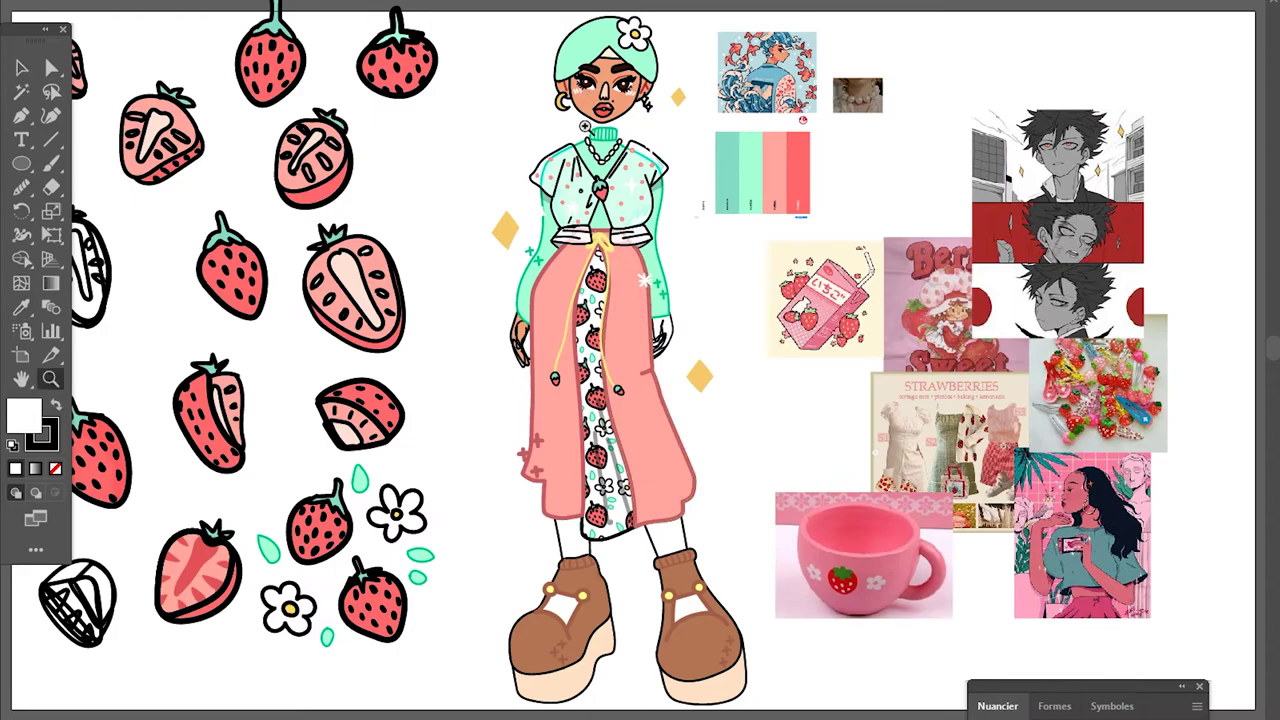
# Shift the white star highlights in both of the character's eyes slightly downward within the irises.
pyautogui.click(586, 127)
pyautogui.click(617, 368)
pyautogui.click(620, 371)
pyautogui.click(22, 68)
pyautogui.moveTo(568, 251); pyautogui.dragTo(568, 257)
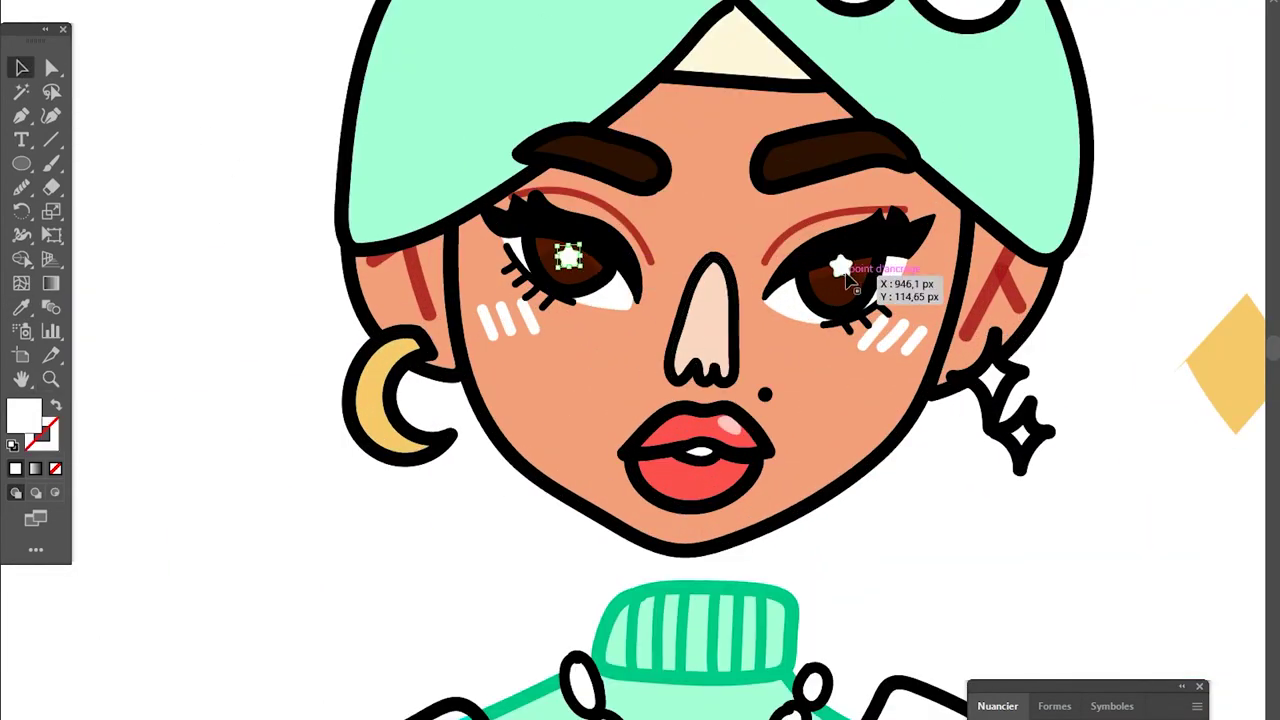
pyautogui.moveTo(841, 266); pyautogui.dragTo(841, 275)
pyautogui.click(929, 493)
# Move the character's two eyebrows slightly farther apart.
pyautogui.moveTo(860, 165); pyautogui.dragTo(865, 165)
pyautogui.moveTo(605, 164); pyautogui.dragTo(596, 160)
pyautogui.click(581, 539)
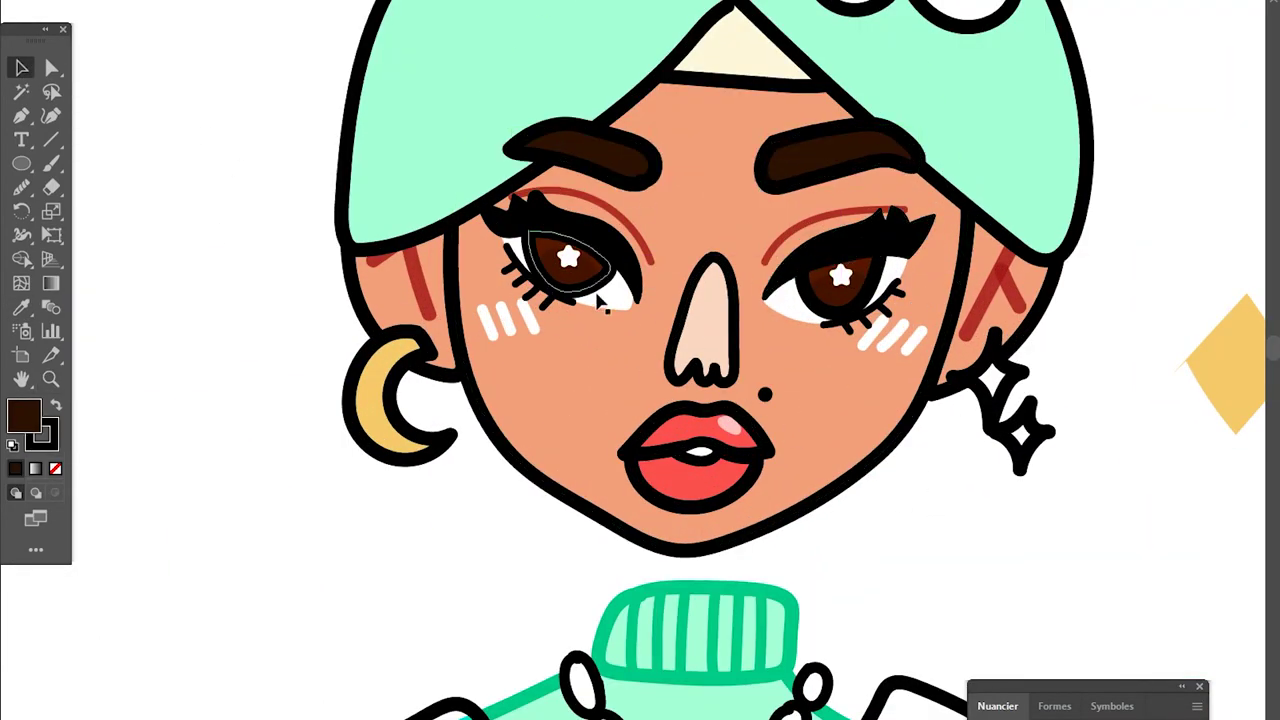